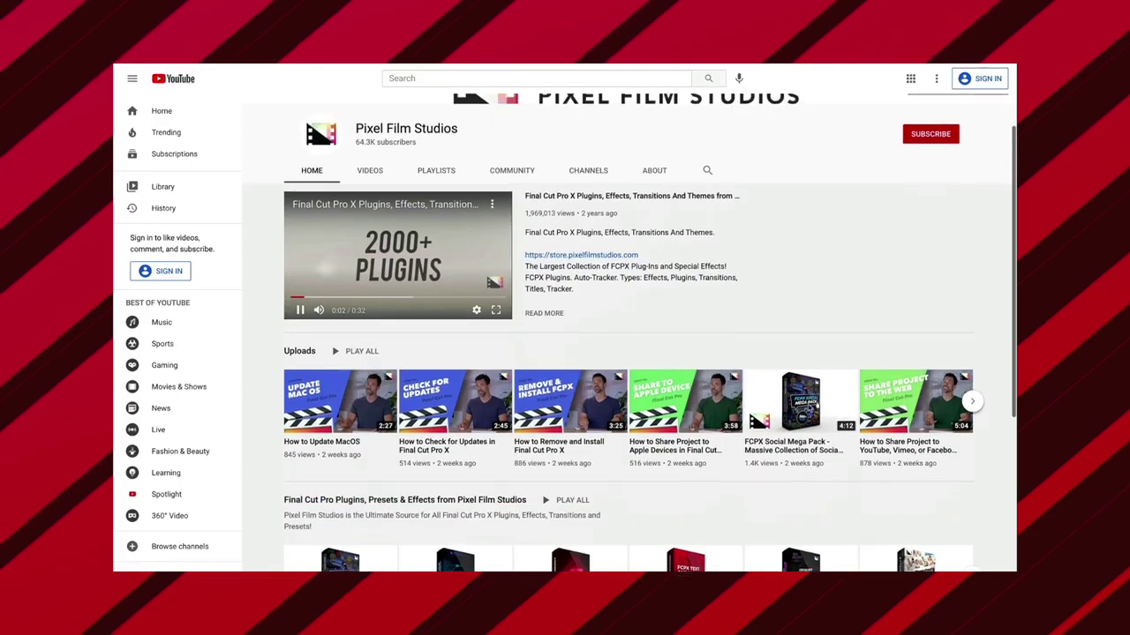
From the channel's Playlists, start the Pixel Film Studios comprehensive Final Cut Pro tutorial playlist.
{"action": "scroll", "coordinate": [808, 408], "scroll_direction": "down", "scroll_amount": 5}
{"action": "scroll", "coordinate": [809, 408], "scroll_direction": "up", "scroll_amount": 3}
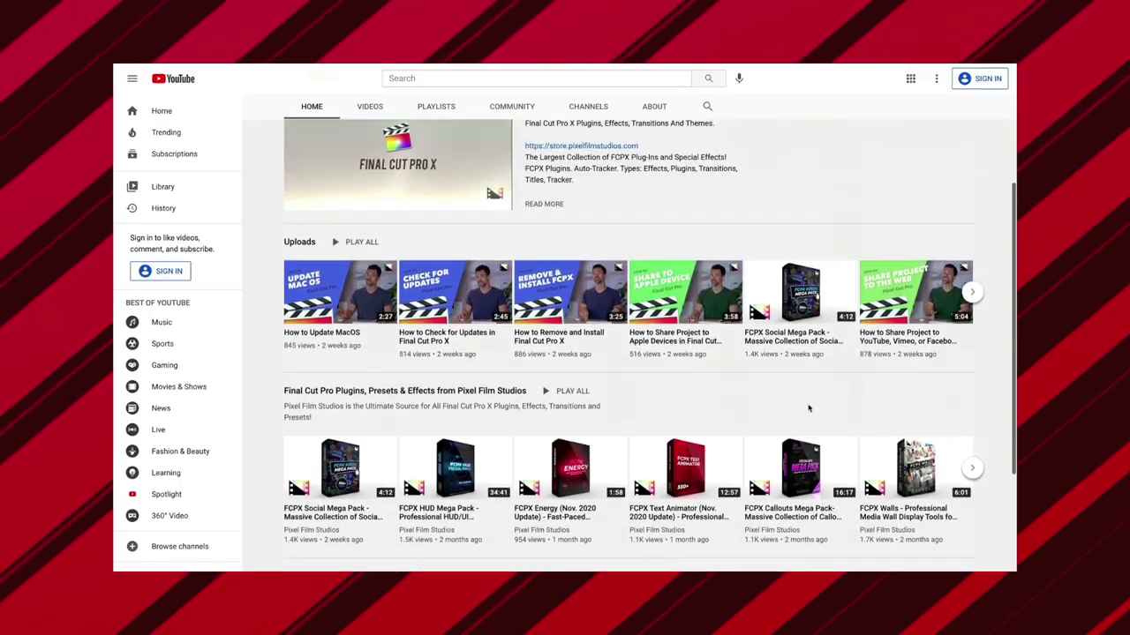
{"action": "scroll", "coordinate": [808, 408], "scroll_direction": "up", "scroll_amount": 3}
{"action": "left_click", "coordinate": [441, 282]}
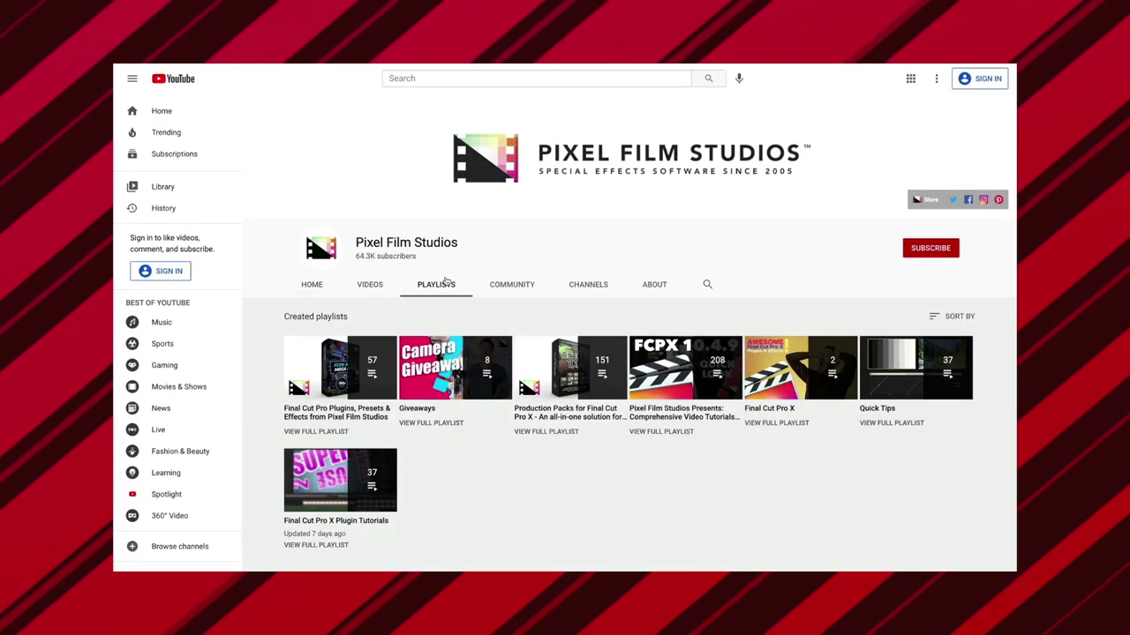
{"action": "left_click", "coordinate": [669, 412]}
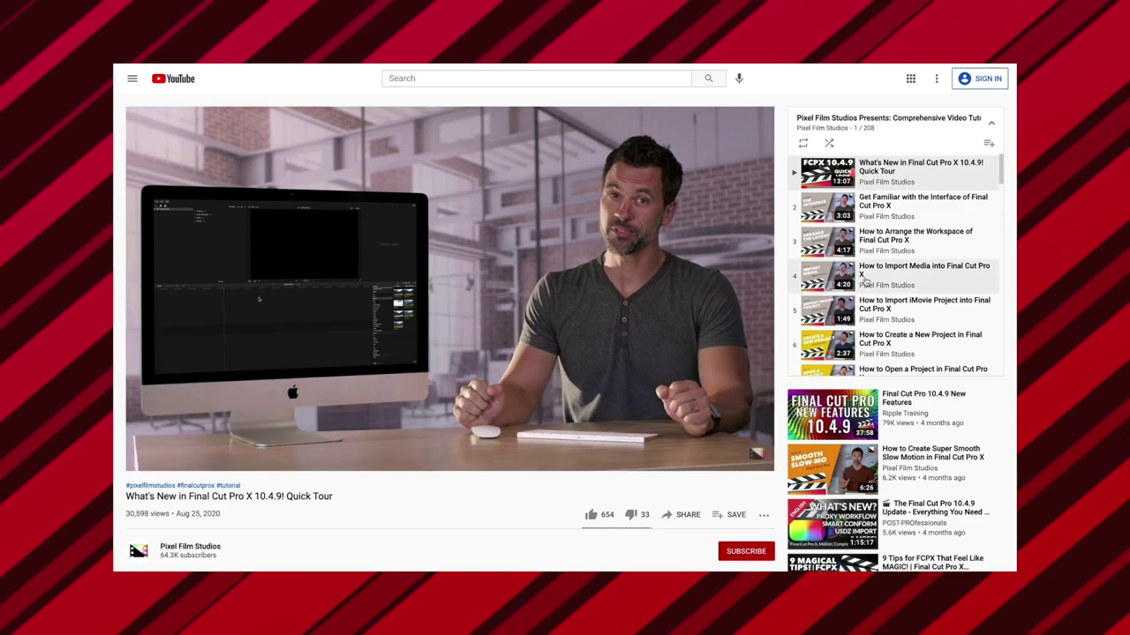
{"action": "scroll", "coordinate": [865, 280], "scroll_direction": "down", "scroll_amount": 11}
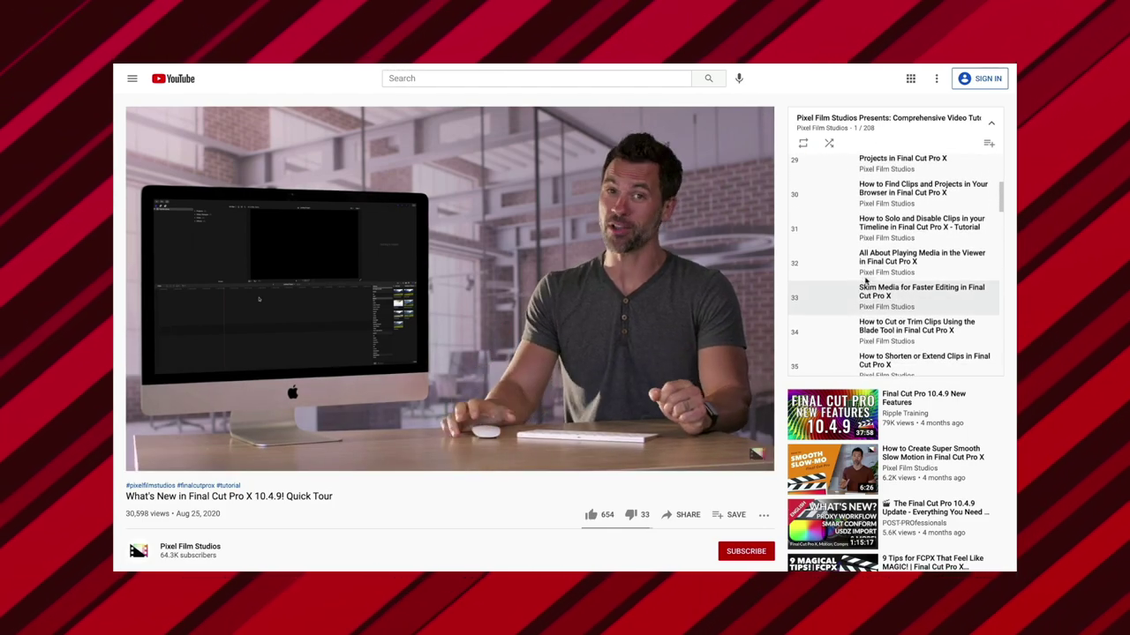
{"action": "scroll", "coordinate": [865, 280], "scroll_direction": "up", "scroll_amount": 4}
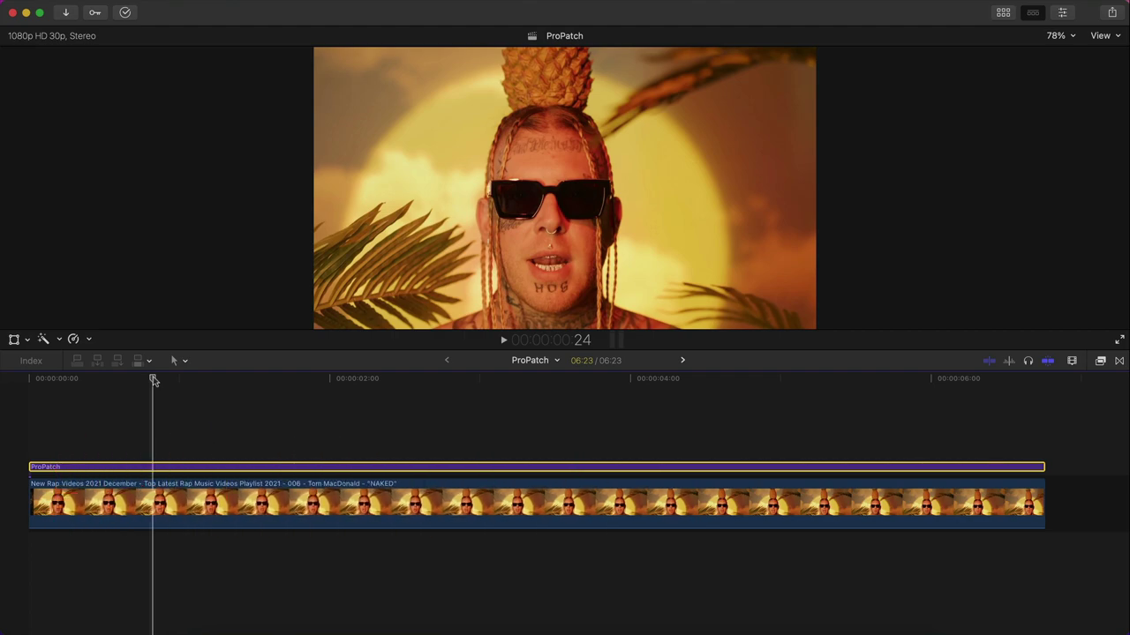
Play the music-video clip from near the timeline start, stopping and restarting playback.
{"action": "left_click_drag", "start_coordinate": [152, 379], "coordinate": [5, 398]}
{"action": "key", "text": "space"}
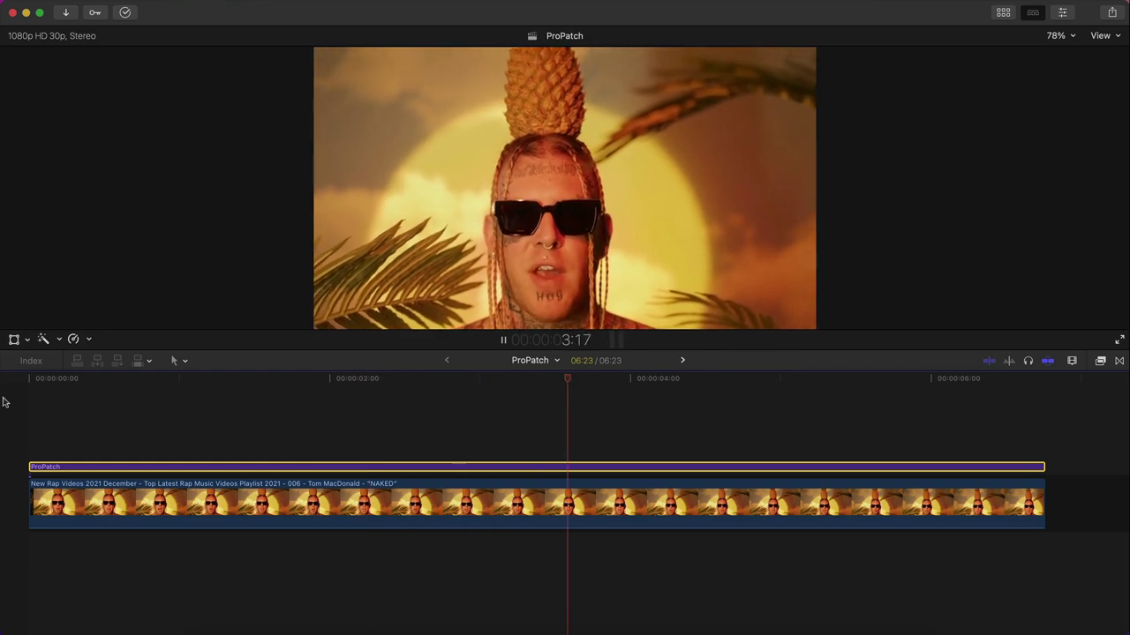
{"action": "left_click_drag", "start_coordinate": [850, 379], "coordinate": [2, 456]}
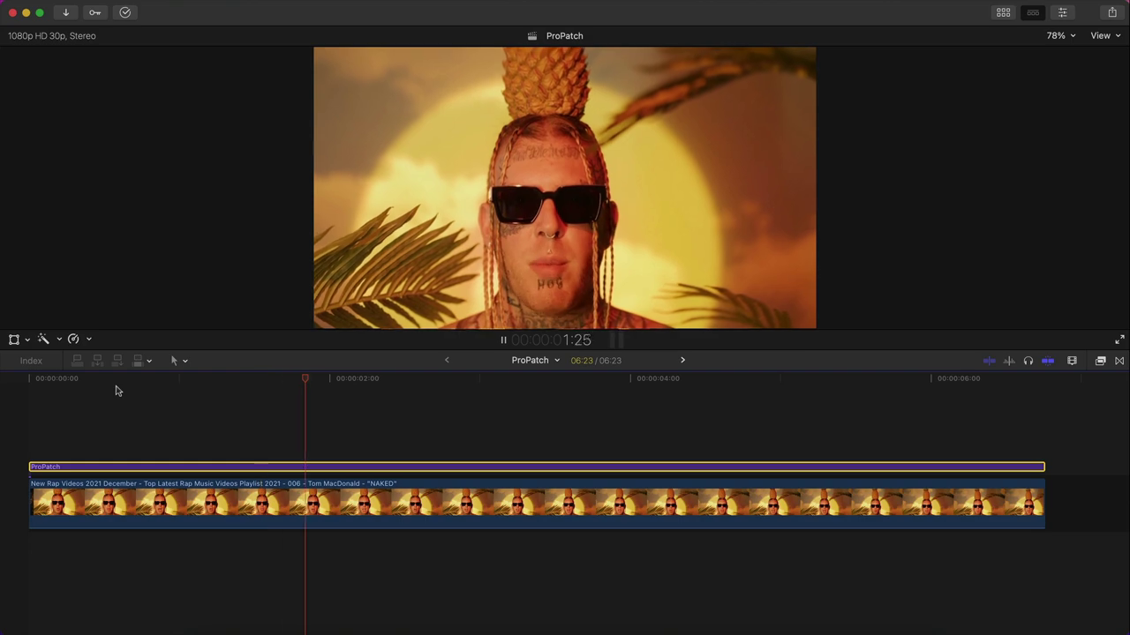
{"action": "key", "text": "space"}
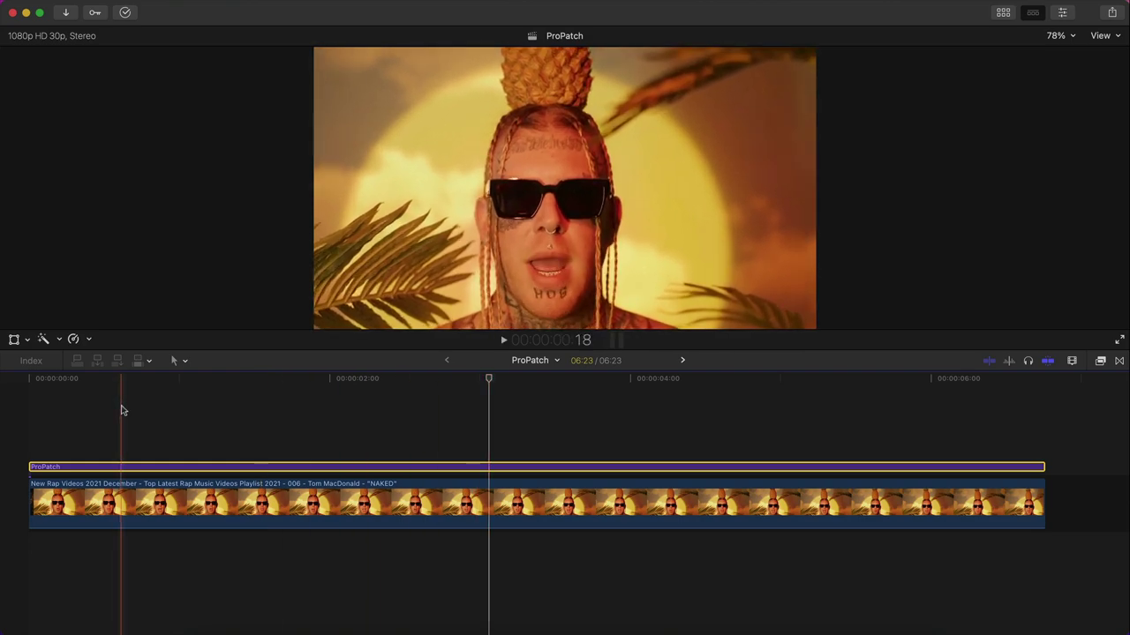
{"action": "left_click", "coordinate": [81, 456]}
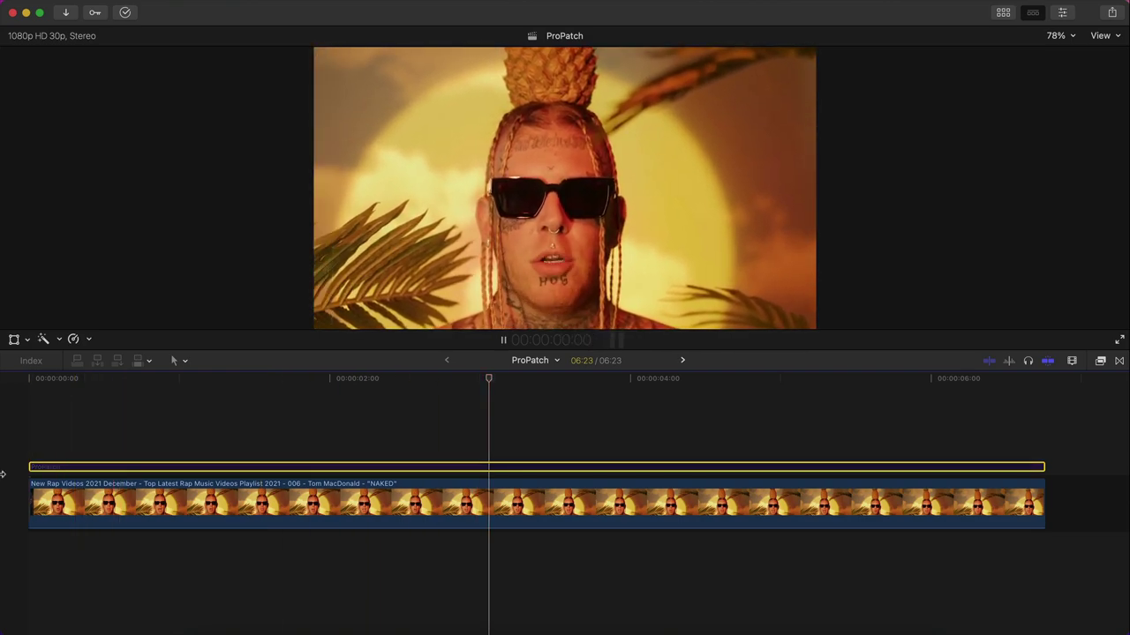
{"action": "key", "text": "space"}
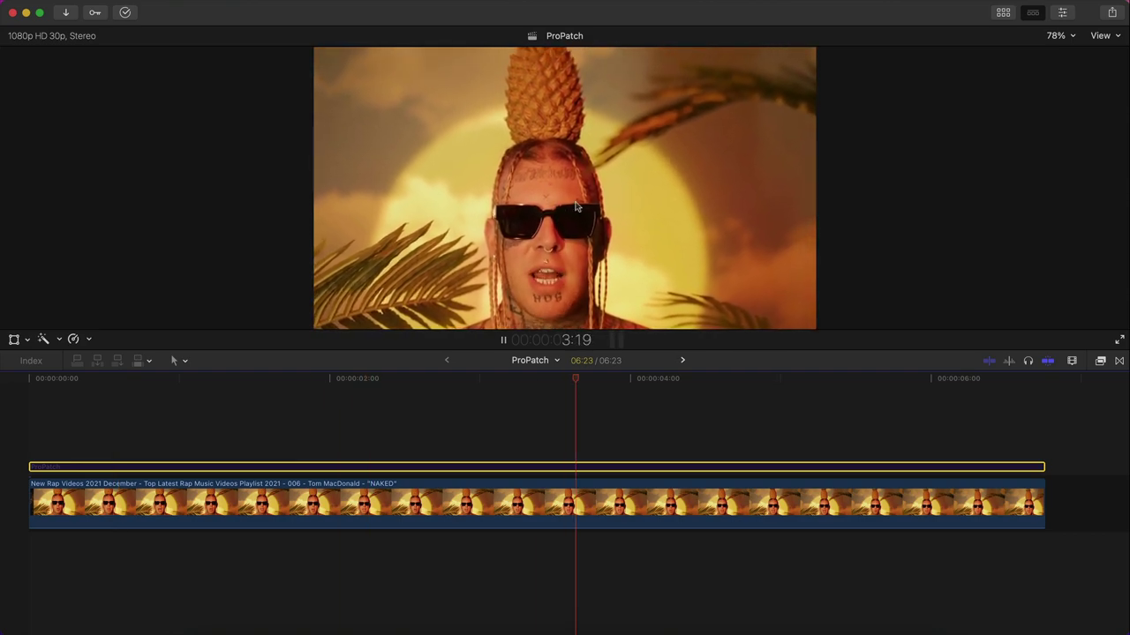
Undo the old title and drag a fresh Pixel Film Studios ProPatch title above the music-video clip.
{"action": "key", "text": "super+z"}
{"action": "left_click", "coordinate": [1002, 13]}
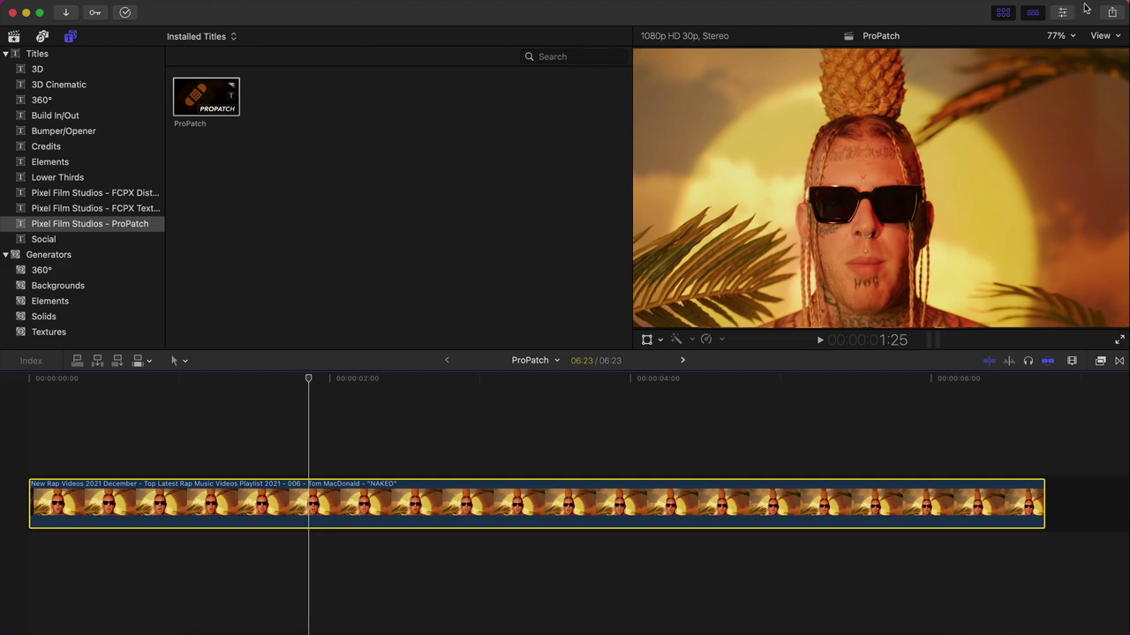
{"action": "left_click", "coordinate": [73, 37]}
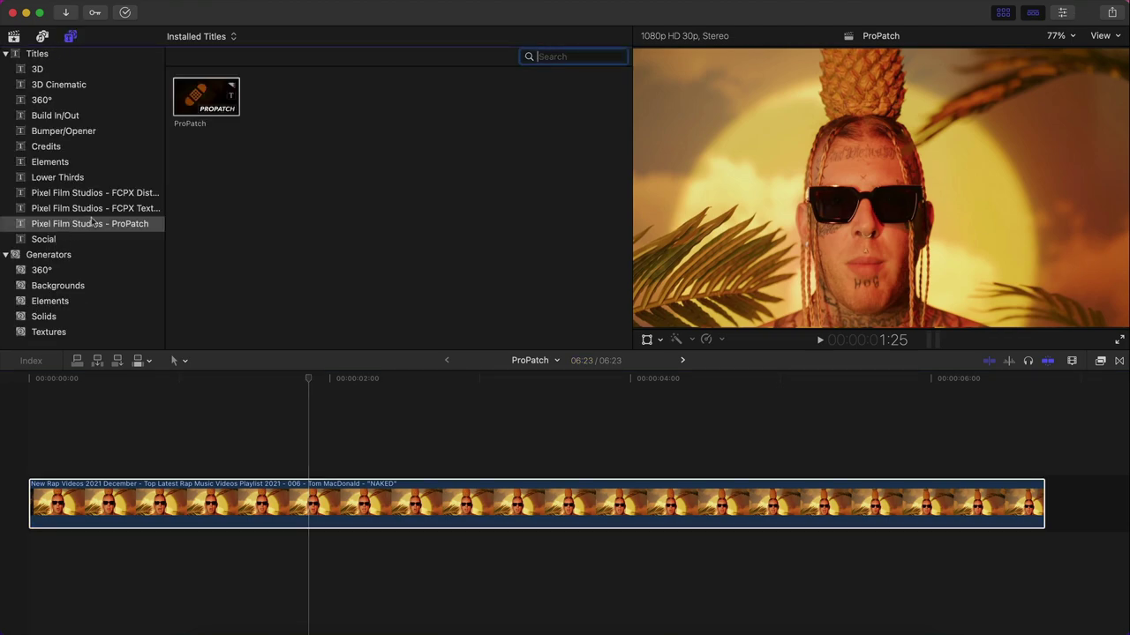
{"action": "left_click", "coordinate": [92, 226]}
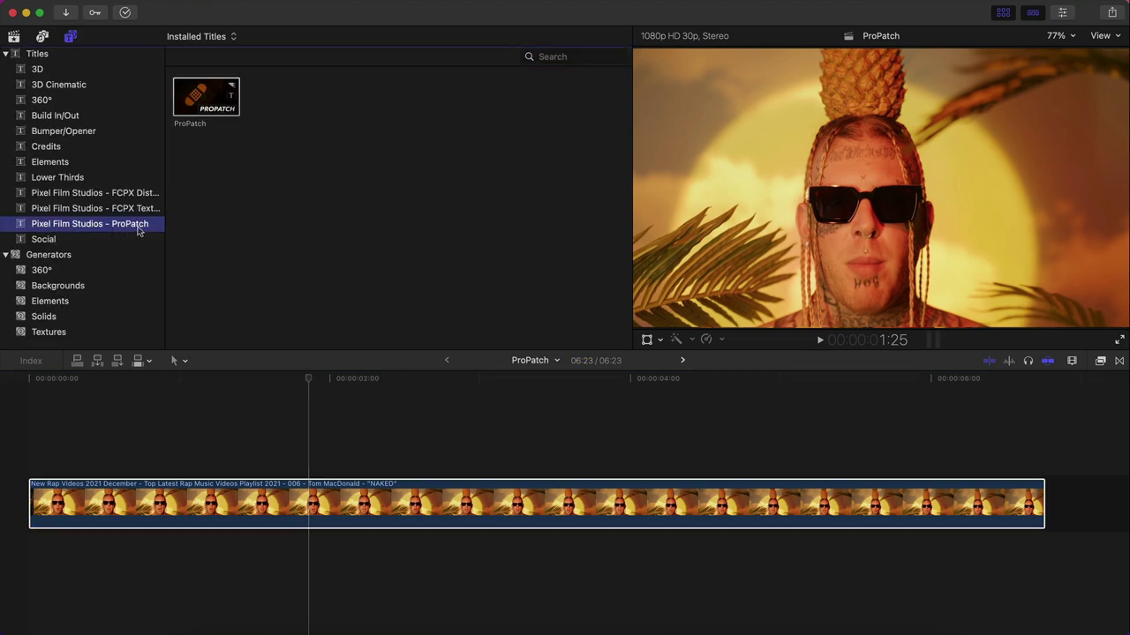
{"action": "left_click_drag", "start_coordinate": [192, 98], "coordinate": [86, 438]}
Align the new ProPatch title with the start of the timeline.
{"action": "left_click", "coordinate": [1003, 12]}
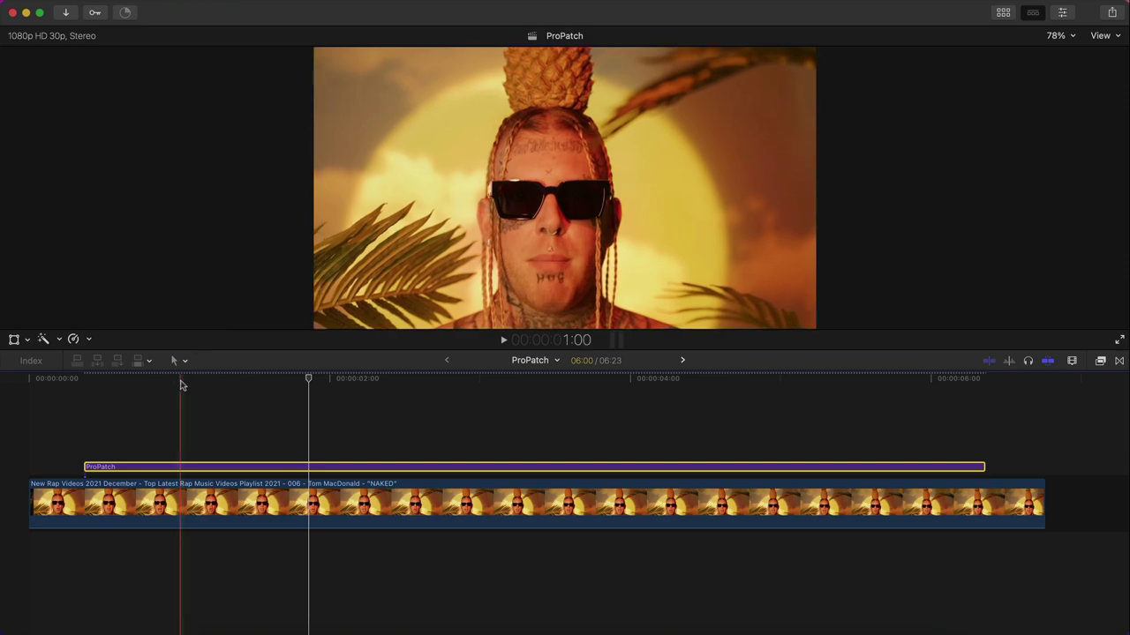
{"action": "left_click", "coordinate": [146, 384]}
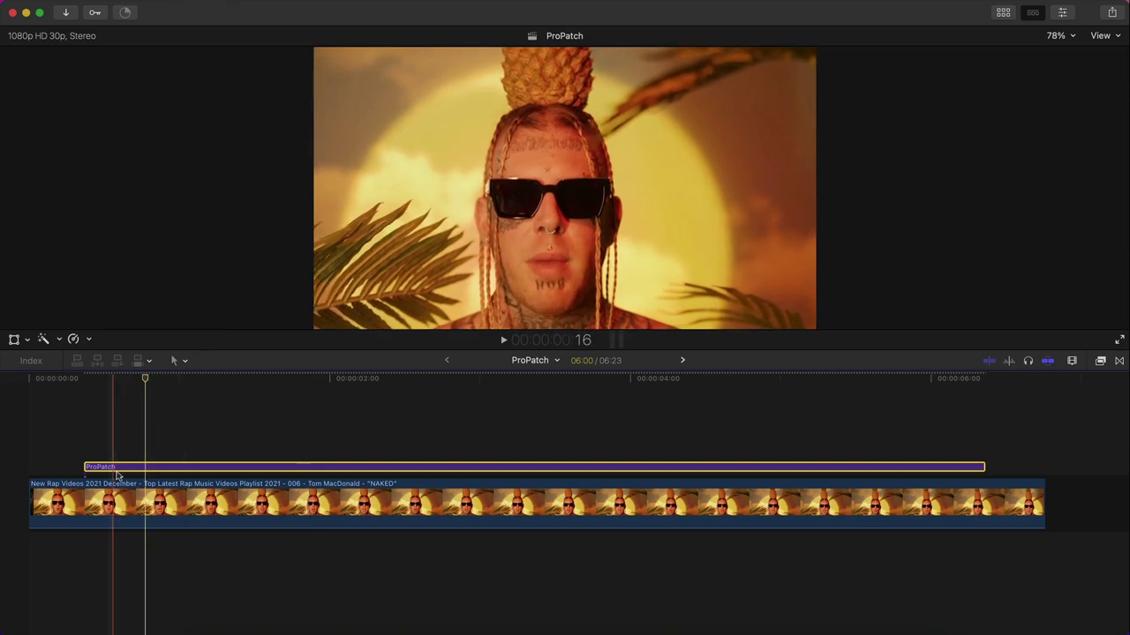
{"action": "left_click_drag", "start_coordinate": [145, 467], "coordinate": [19, 471]}
{"action": "left_click", "coordinate": [20, 383]}
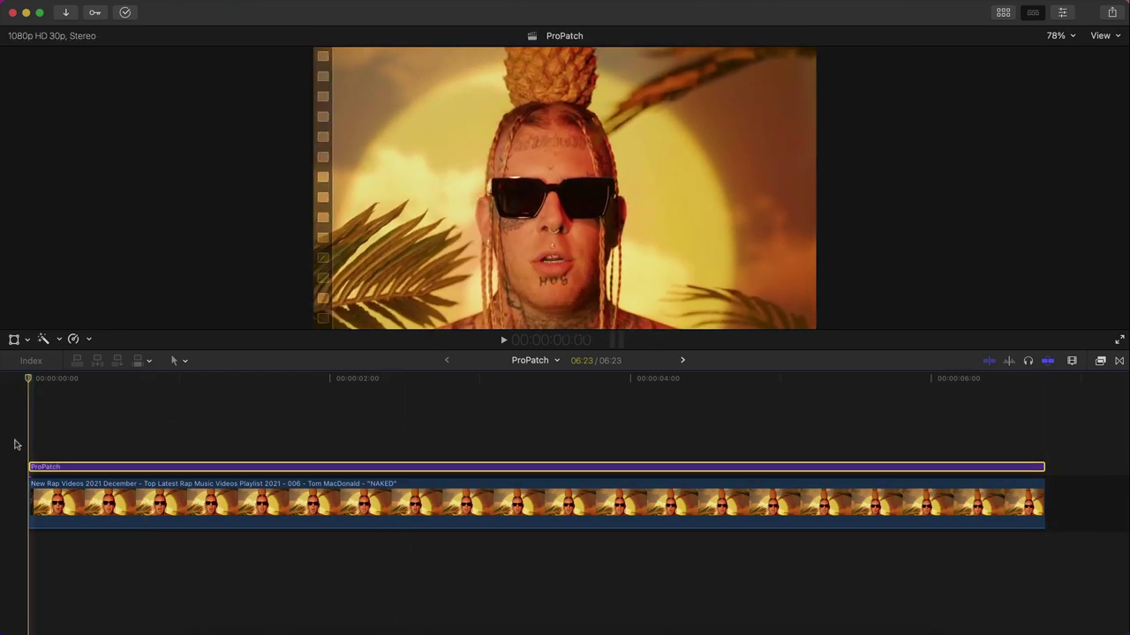
In ProPatch's Inspector parameters, check the Control Mode list and leave it on Track Mode.
{"action": "left_click", "coordinate": [1062, 13]}
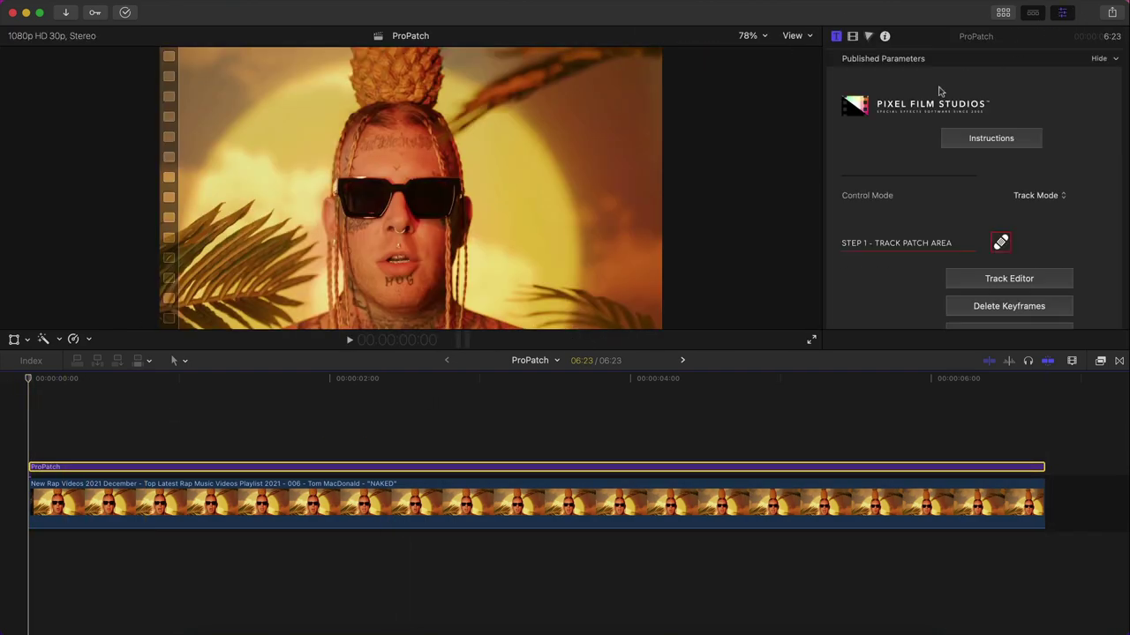
{"action": "scroll", "coordinate": [909, 174], "scroll_direction": "down", "scroll_amount": 3}
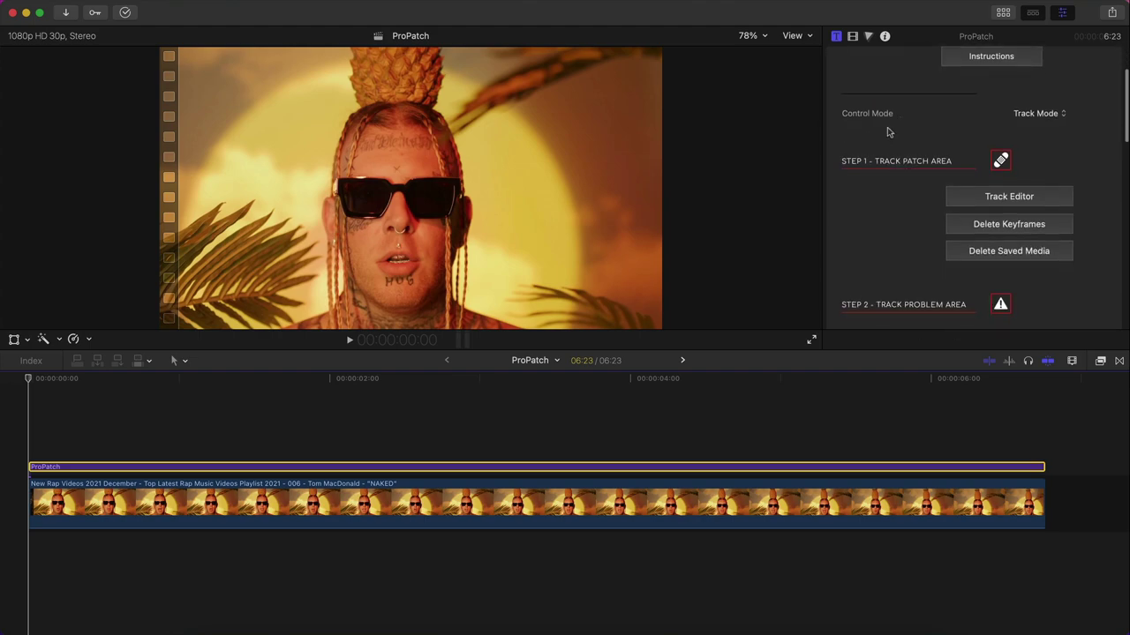
{"action": "key", "text": "super+shift+a"}
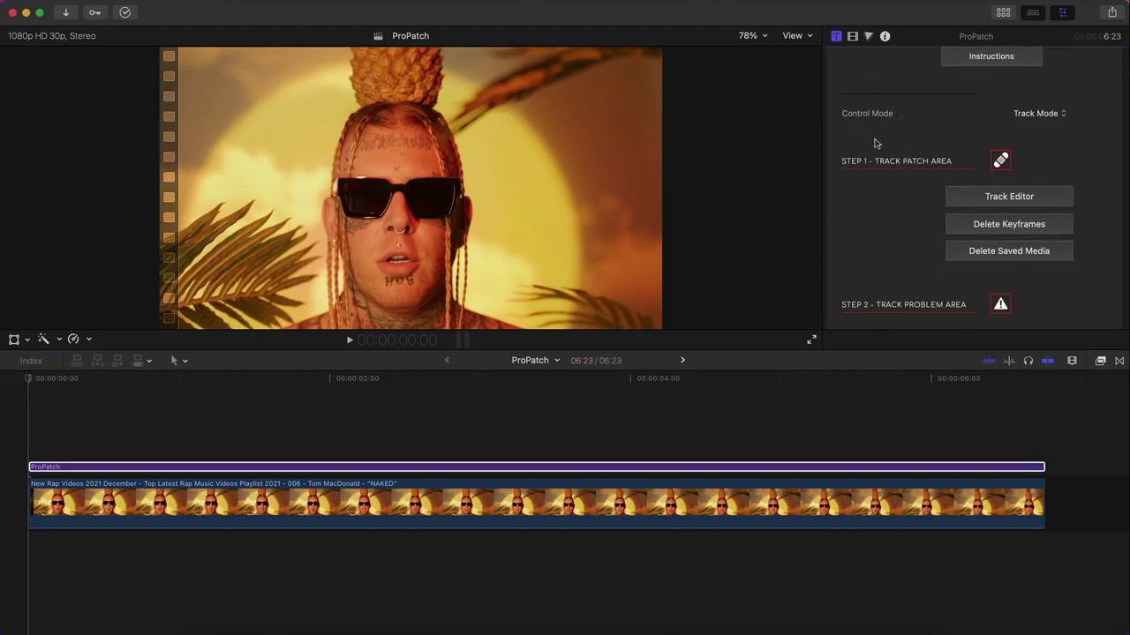
{"action": "left_click", "coordinate": [1050, 117]}
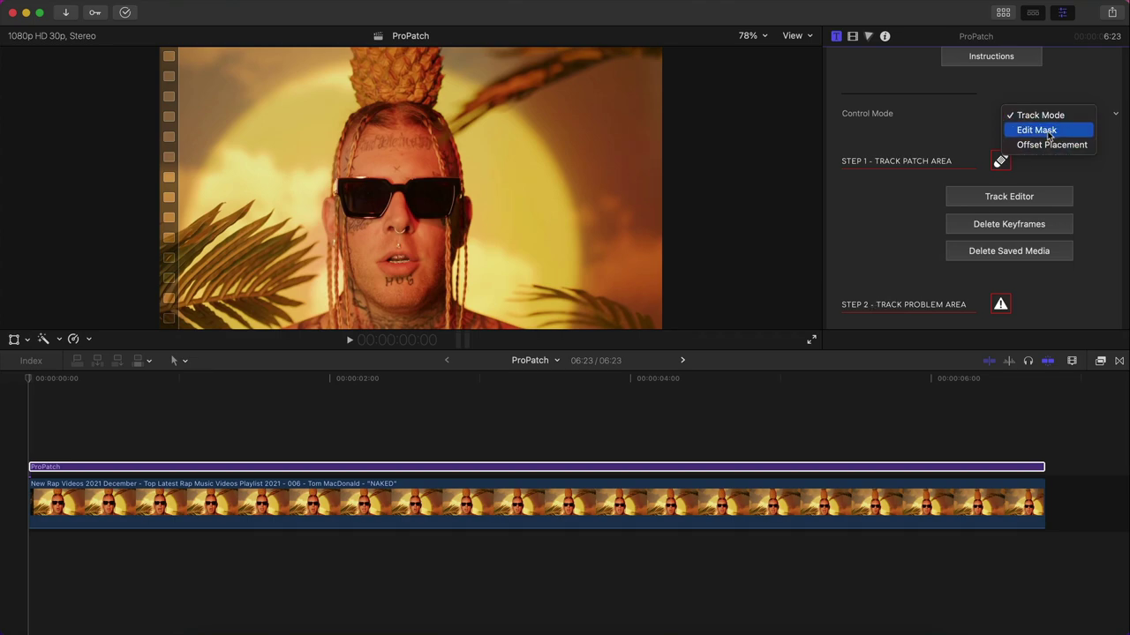
{"action": "left_click", "coordinate": [1019, 145]}
{"action": "scroll", "coordinate": [871, 245], "scroll_direction": "down", "scroll_amount": 5}
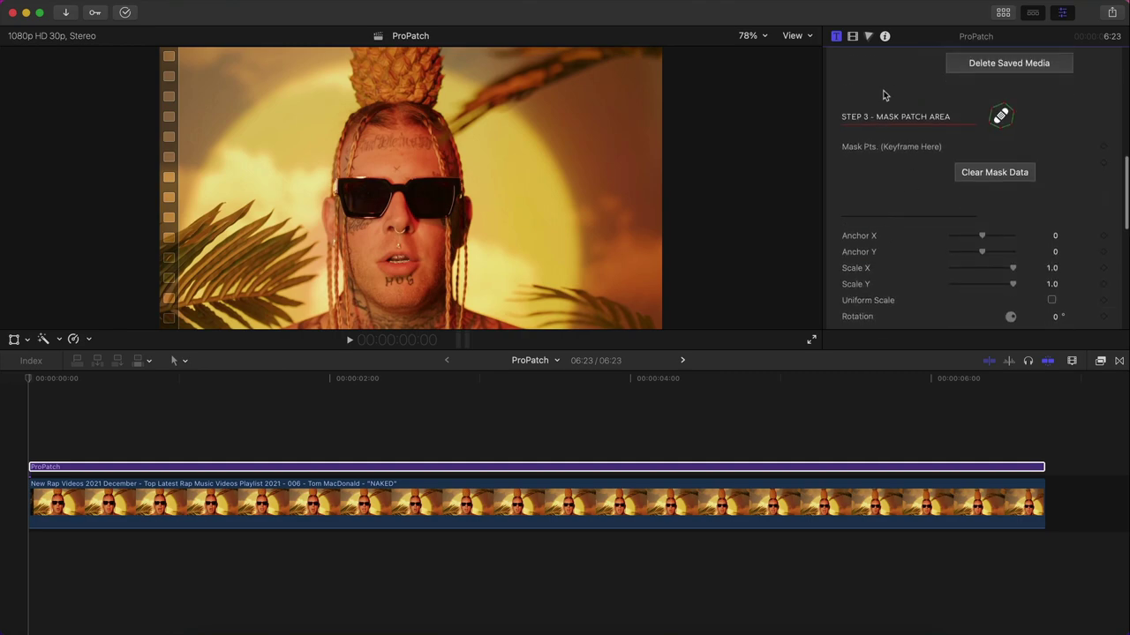
{"action": "scroll", "coordinate": [872, 235], "scroll_direction": "up", "scroll_amount": 5}
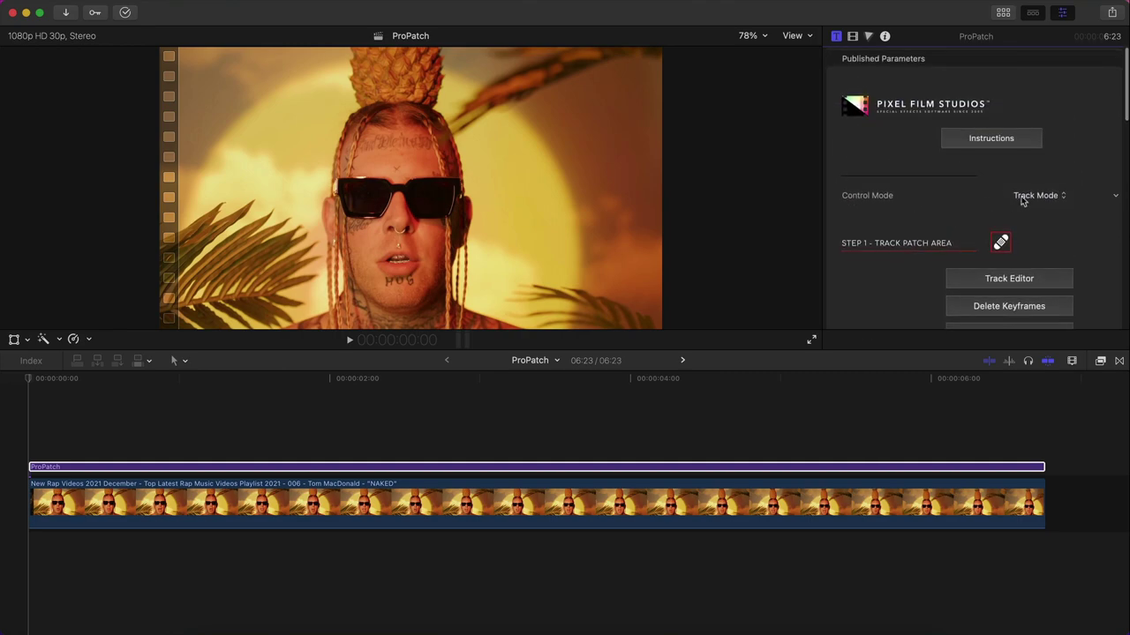
{"action": "left_click", "coordinate": [1023, 196]}
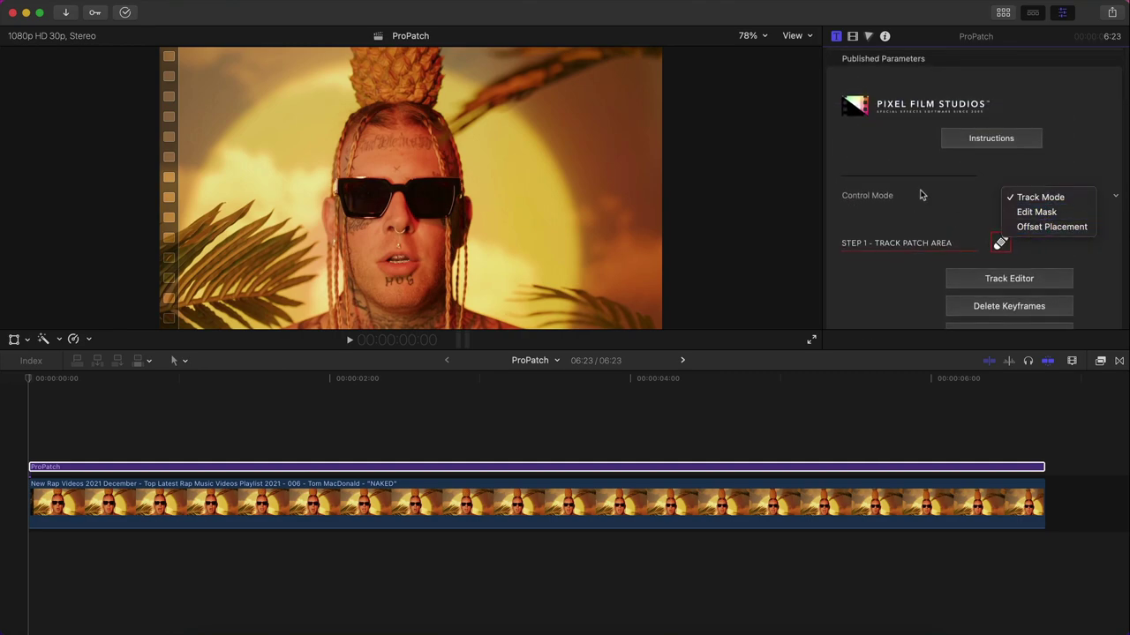
{"action": "left_click", "coordinate": [942, 215]}
{"action": "scroll", "coordinate": [936, 194], "scroll_direction": "down", "scroll_amount": 4}
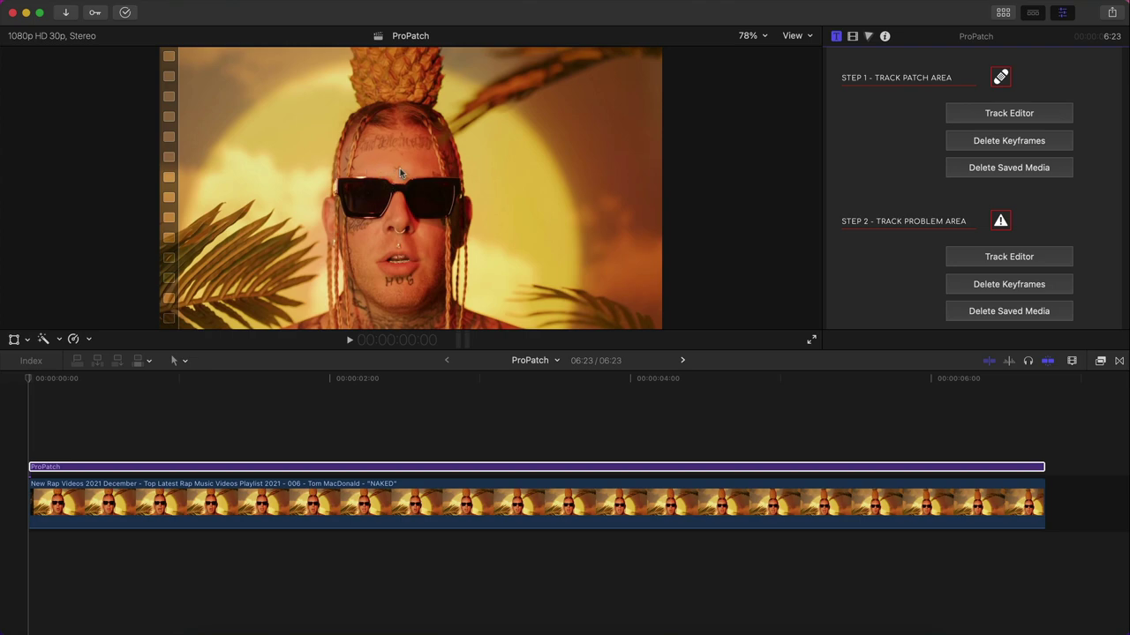
Open the patch-area Track Editor, zoom in on the face, and move the region onto the forehead.
{"action": "left_click", "coordinate": [981, 118]}
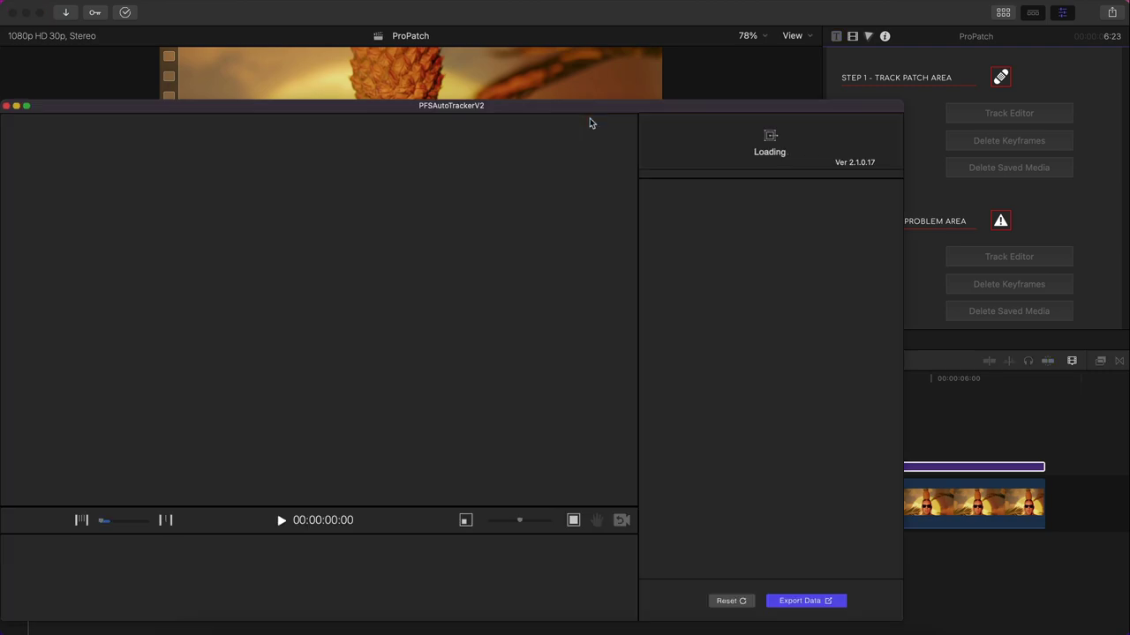
{"action": "left_click_drag", "start_coordinate": [567, 105], "coordinate": [689, 59]}
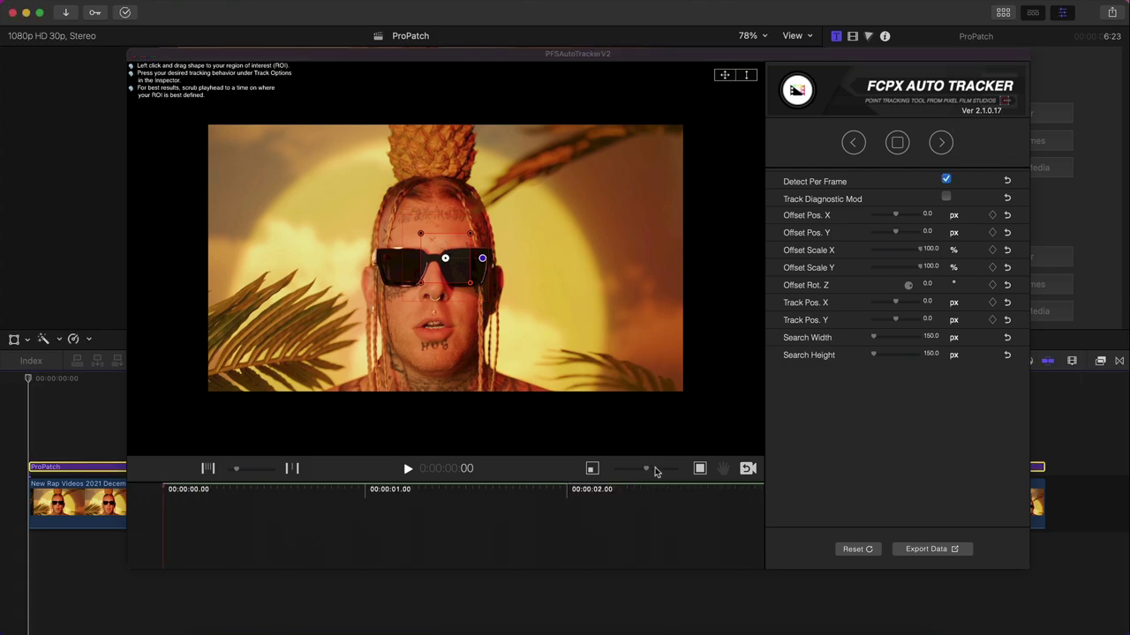
{"action": "left_click_drag", "start_coordinate": [647, 469], "coordinate": [663, 470]}
{"action": "left_click_drag", "start_coordinate": [444, 257], "coordinate": [420, 206]}
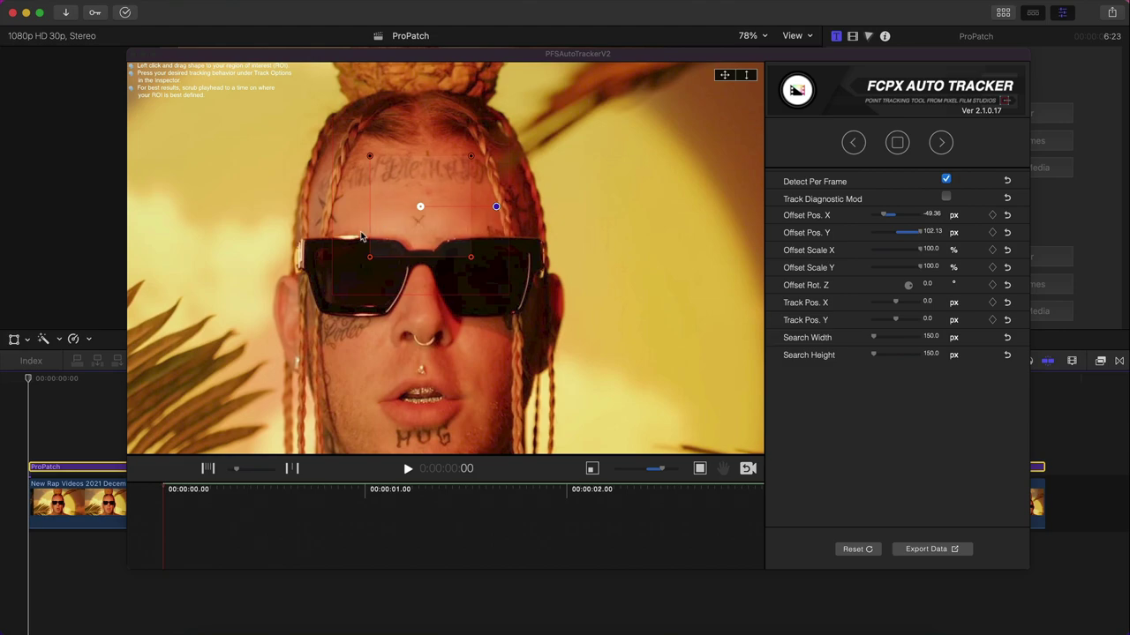
Shrink the tracking region and shift it left above the glasses (-111.41 px X, 85.54 px Y).
{"action": "left_click_drag", "start_coordinate": [471, 262], "coordinate": [446, 249]}
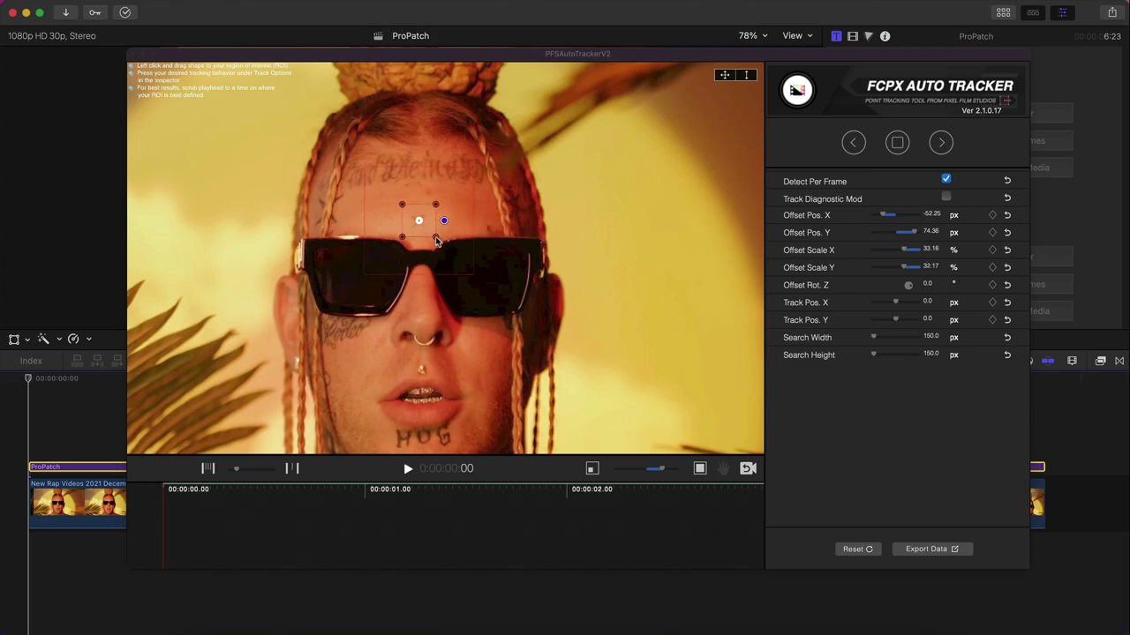
{"action": "left_click_drag", "start_coordinate": [420, 222], "coordinate": [389, 227]}
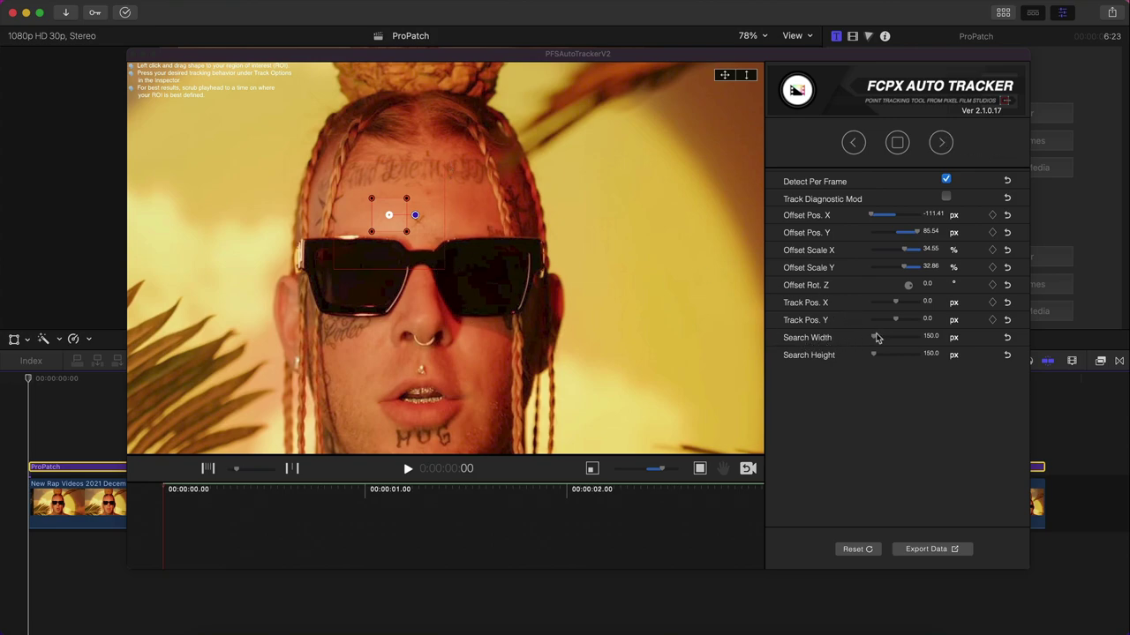
Narrow the Search Width, scrub the clip, and resize the forehead region to about 30% scale.
{"action": "mouse_move", "coordinate": [876, 338]}
{"action": "left_mouse_down"}
{"action": "mouse_move", "coordinate": [901, 336]}
{"action": "mouse_move", "coordinate": [870, 342]}
{"action": "left_mouse_up"}
{"action": "left_click_drag", "start_coordinate": [190, 492], "coordinate": [167, 483]}
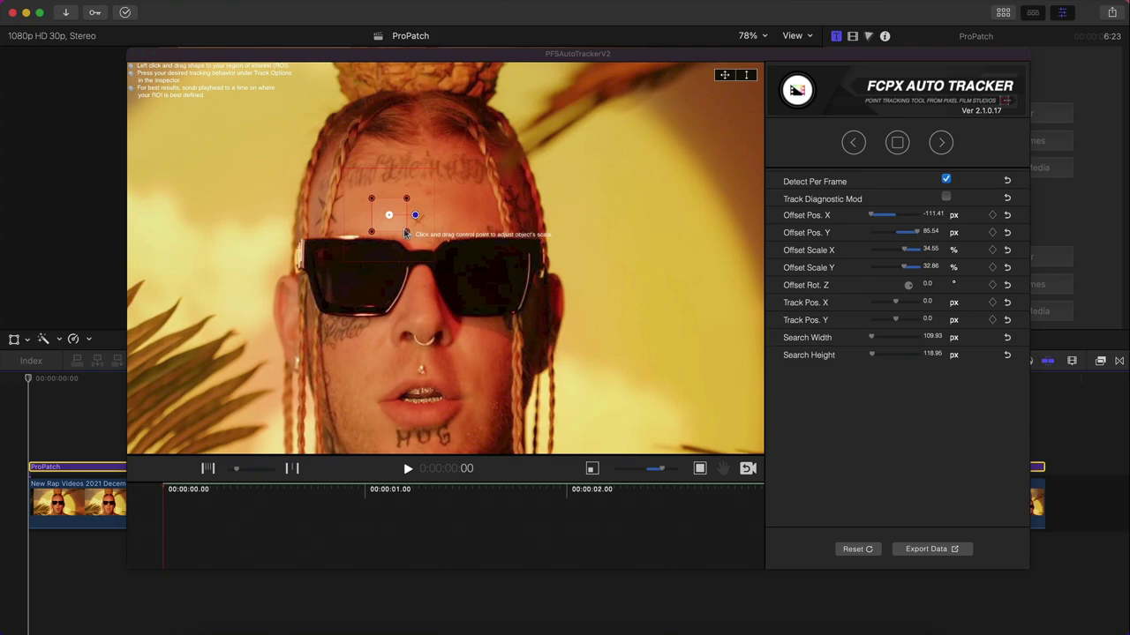
{"action": "left_click_drag", "start_coordinate": [406, 232], "coordinate": [438, 257]}
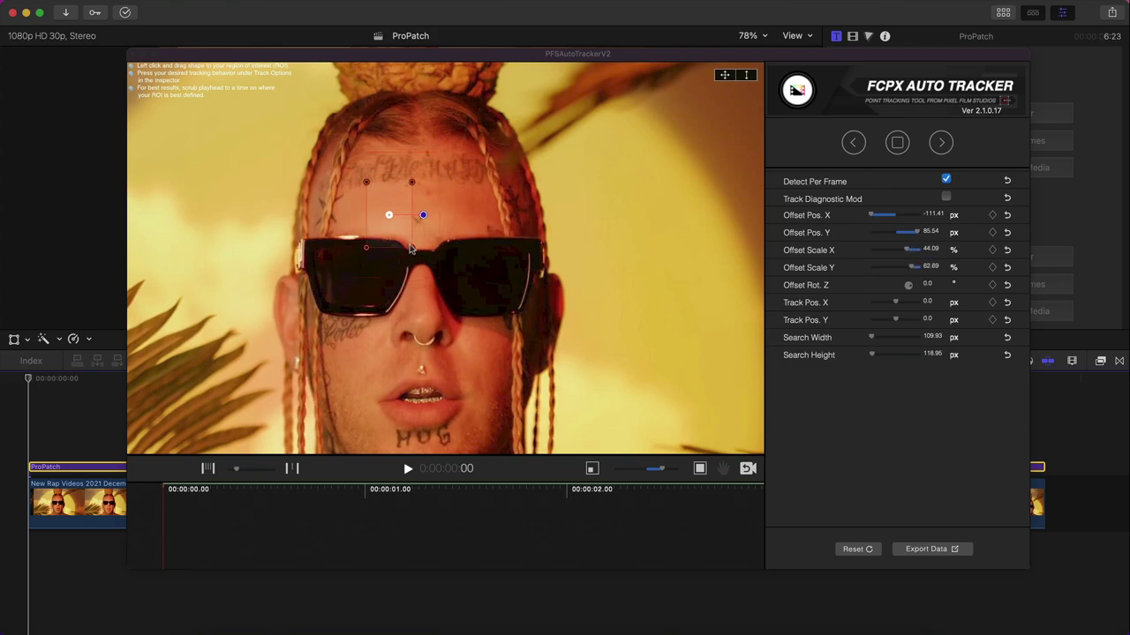
{"action": "left_click_drag", "start_coordinate": [410, 249], "coordinate": [405, 232]}
Track the patch region forward, export the data to ProPatch, and open Step 2's tracker.
{"action": "left_click", "coordinate": [931, 112]}
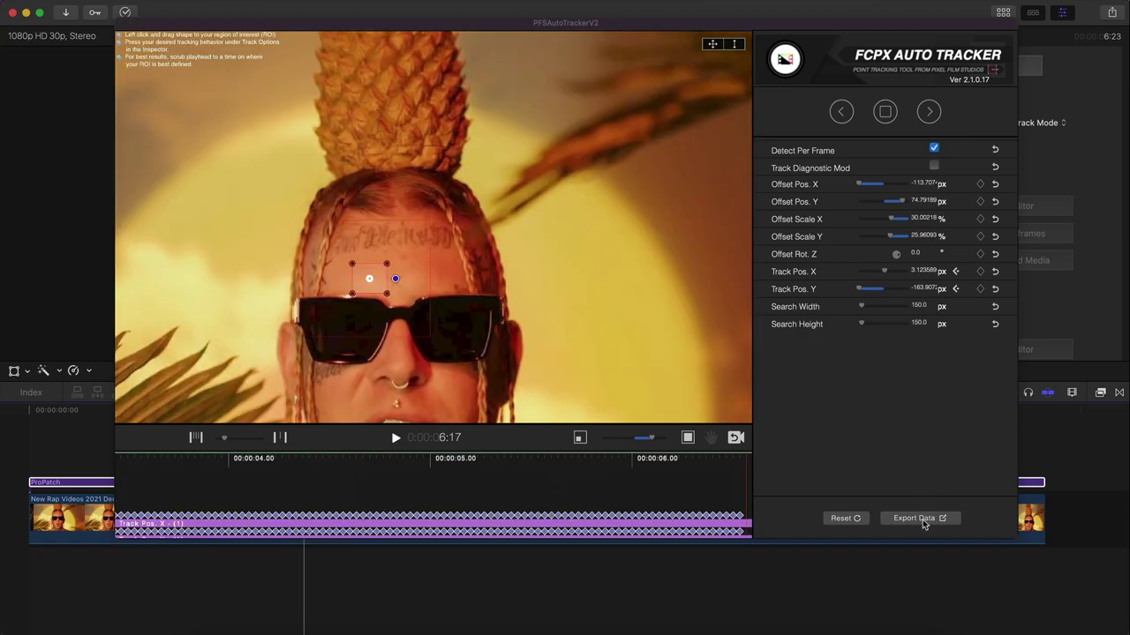
{"action": "left_click", "coordinate": [924, 524]}
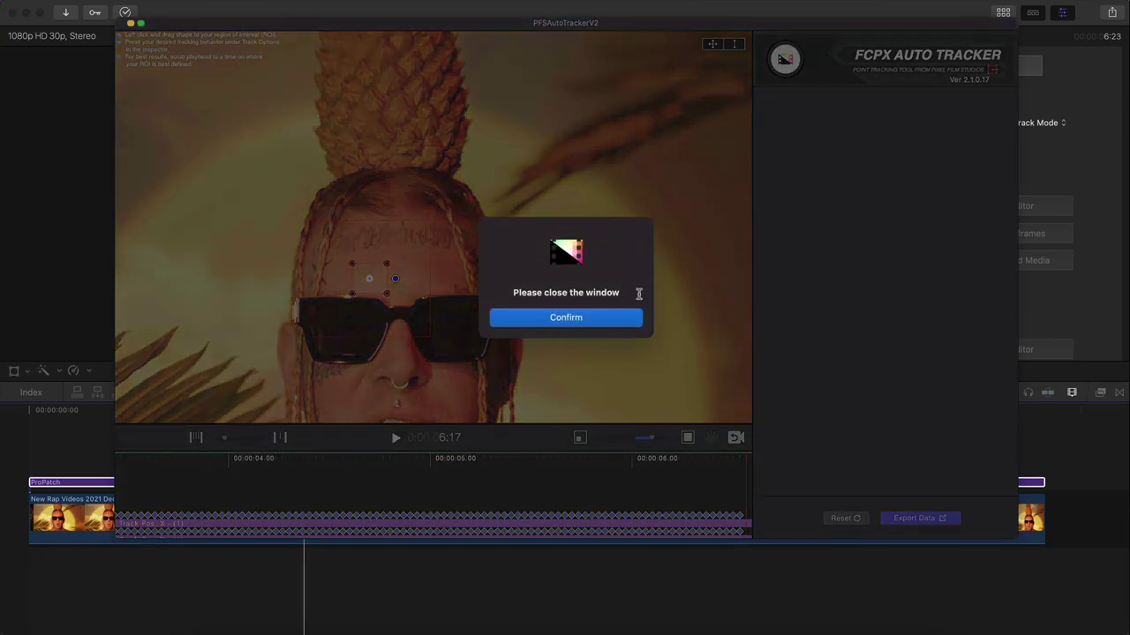
{"action": "left_click", "coordinate": [577, 318]}
{"action": "left_click", "coordinate": [121, 23]}
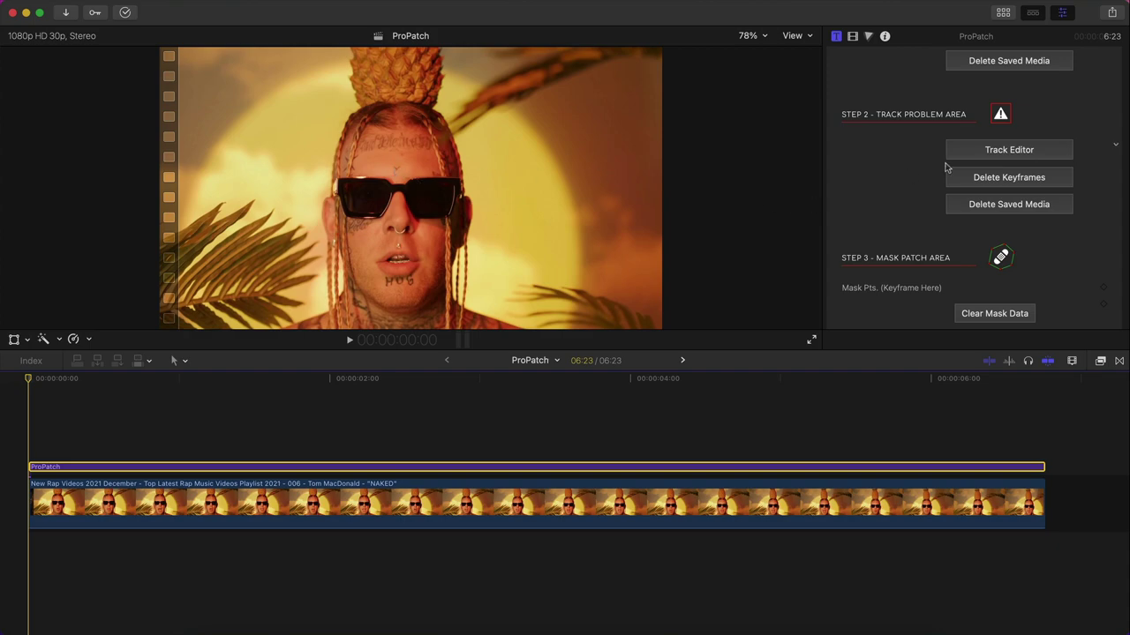
{"action": "left_click", "coordinate": [968, 156]}
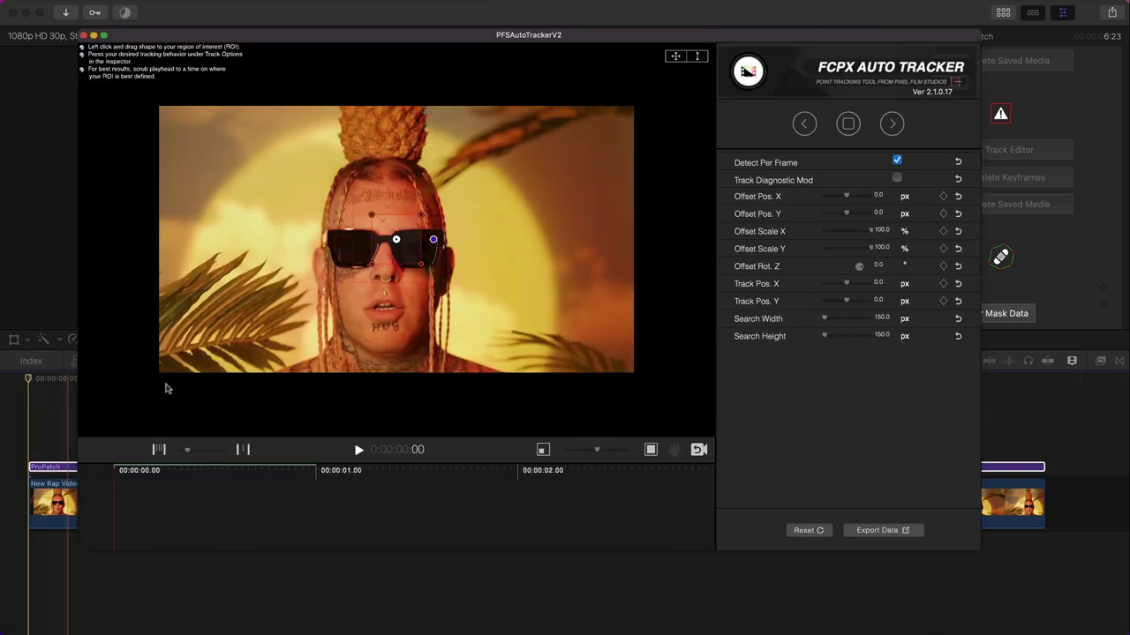
Zoom in, place the problem-area region on the X tattoo, and track it forward.
{"action": "left_click_drag", "start_coordinate": [603, 450], "coordinate": [609, 451]}
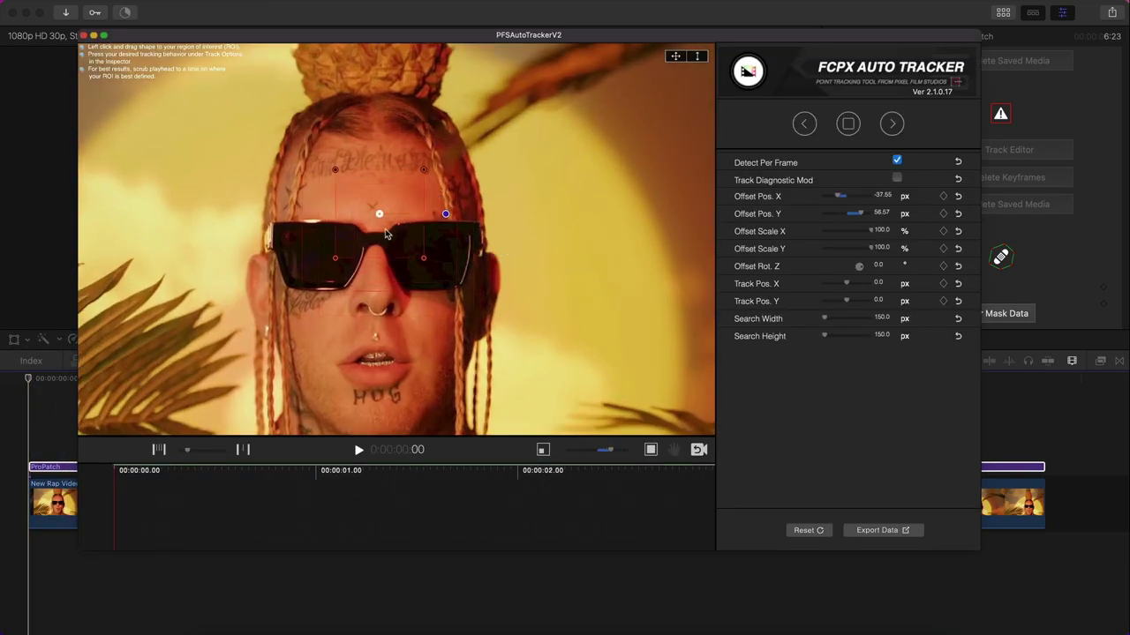
{"action": "mouse_move", "coordinate": [385, 233]}
{"action": "left_mouse_down"}
{"action": "mouse_move", "coordinate": [378, 222]}
{"action": "mouse_move", "coordinate": [407, 244]}
{"action": "mouse_move", "coordinate": [388, 223]}
{"action": "left_mouse_up"}
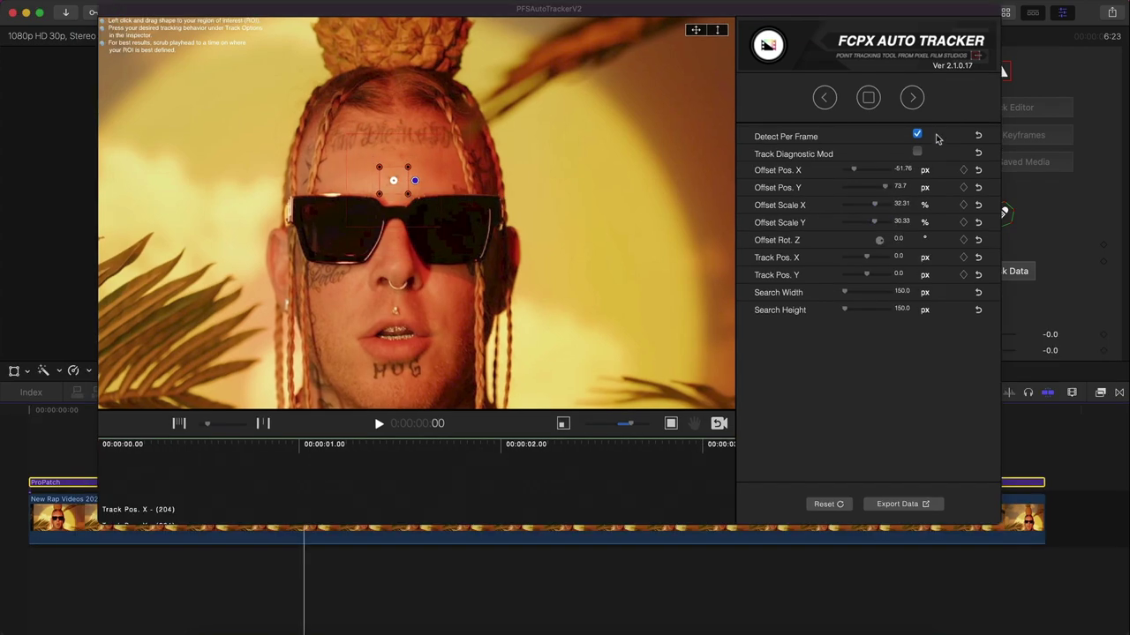
{"action": "left_click", "coordinate": [913, 99]}
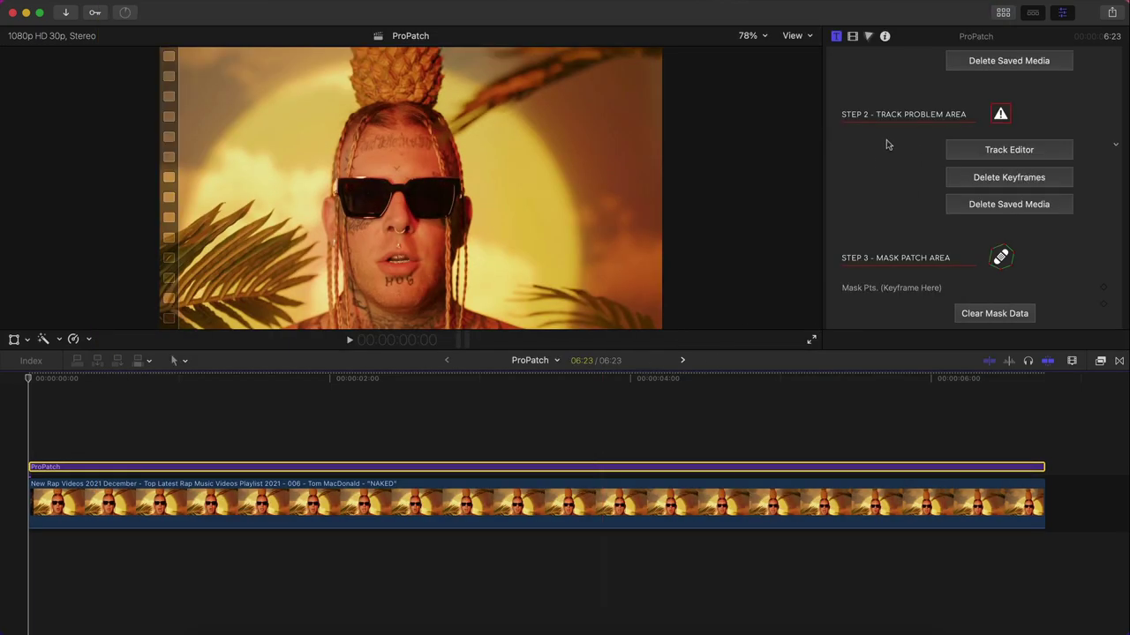
Set ProPatch's Control Mode to Edit Mask and scroll down to the mask parameters.
{"action": "scroll", "coordinate": [939, 161], "scroll_direction": "up", "scroll_amount": 3}
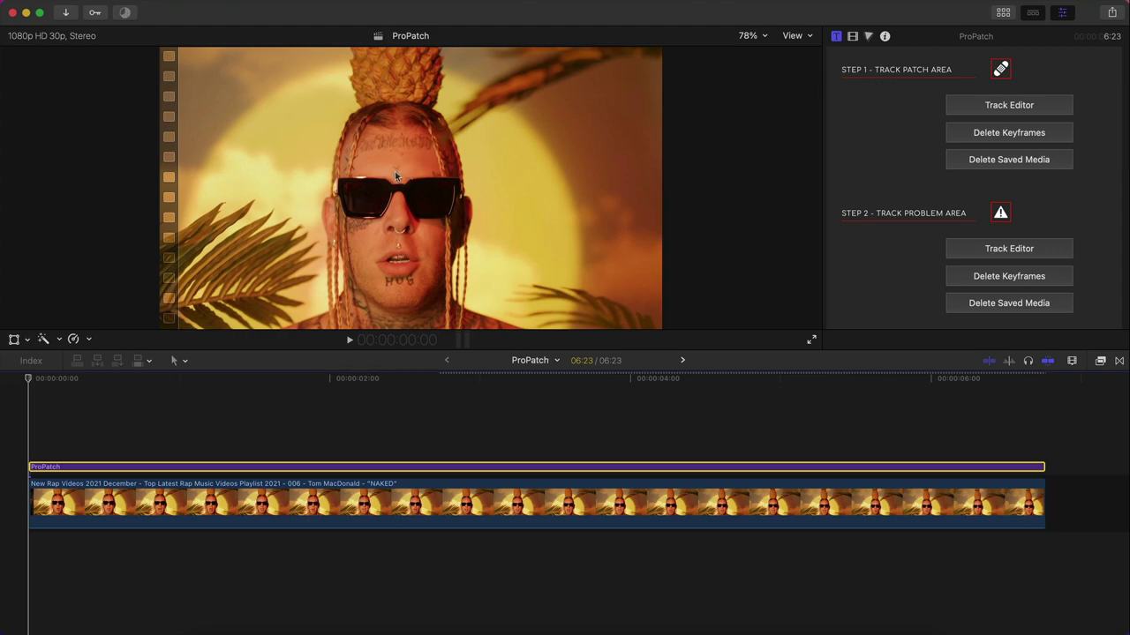
{"action": "scroll", "coordinate": [869, 261], "scroll_direction": "down", "scroll_amount": 5}
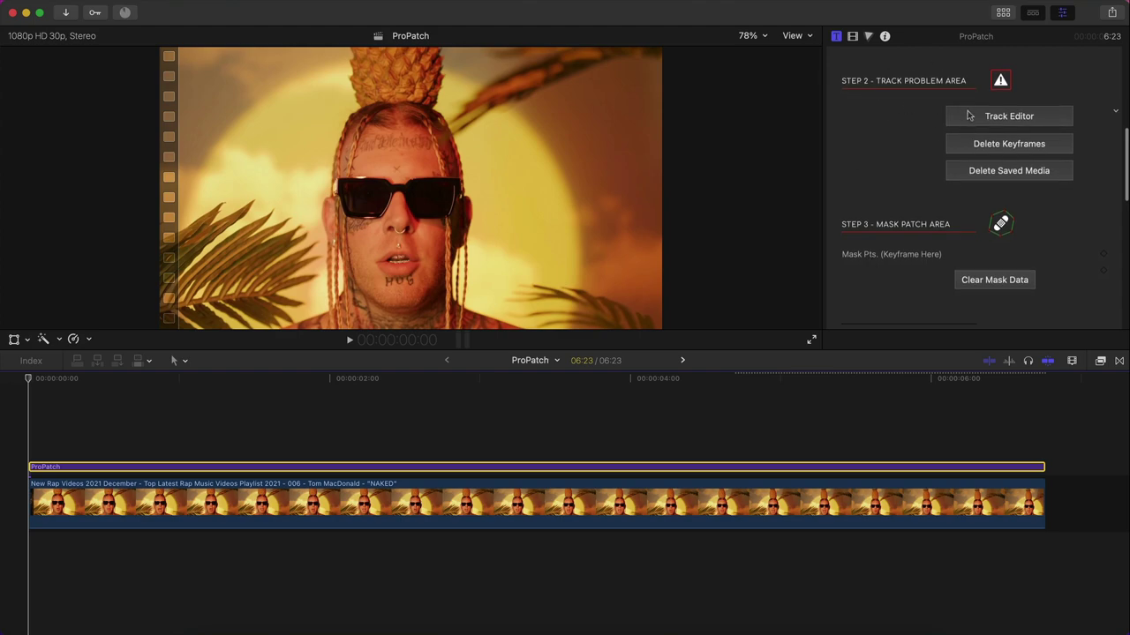
{"action": "scroll", "coordinate": [874, 167], "scroll_direction": "down", "scroll_amount": 3}
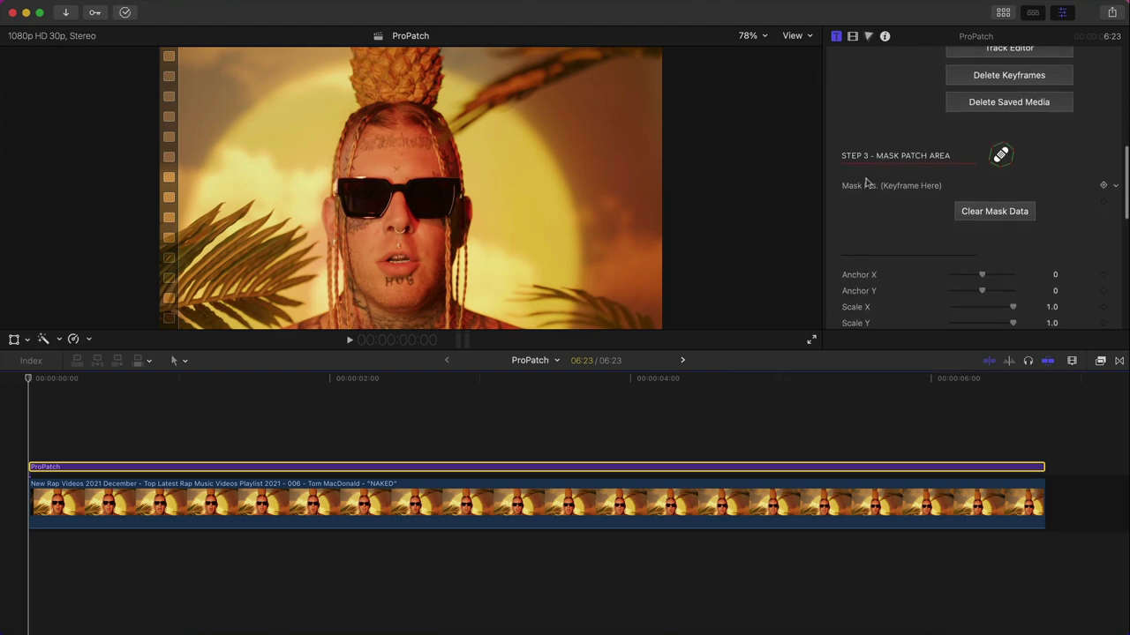
{"action": "scroll", "coordinate": [927, 162], "scroll_direction": "down", "scroll_amount": 1}
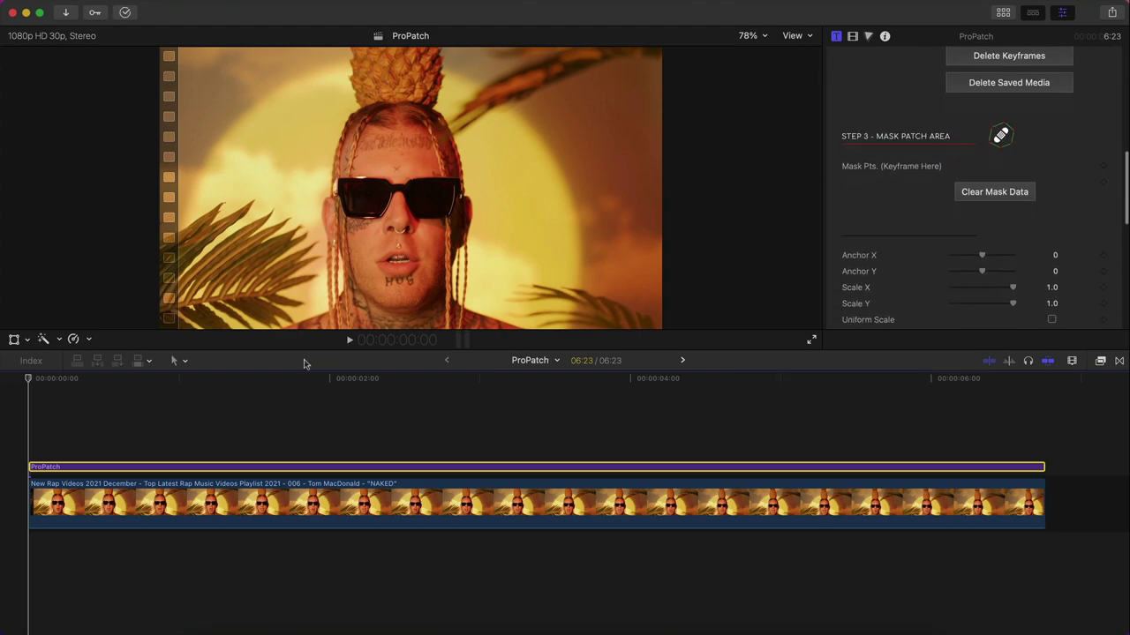
{"action": "scroll", "coordinate": [909, 265], "scroll_direction": "up", "scroll_amount": 10}
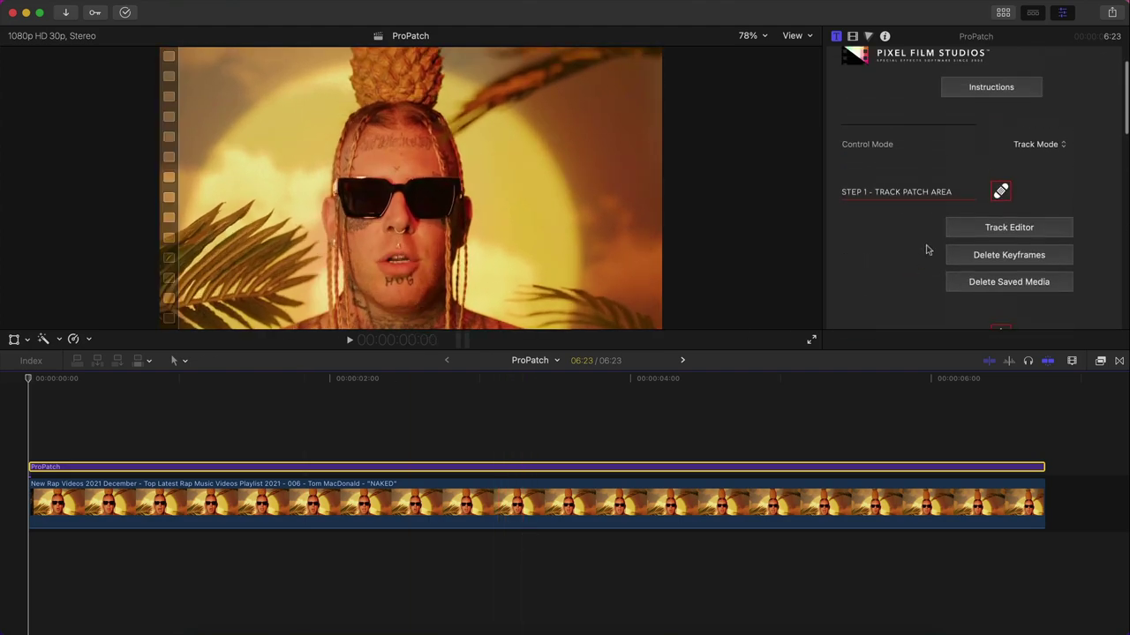
{"action": "left_click", "coordinate": [1049, 146]}
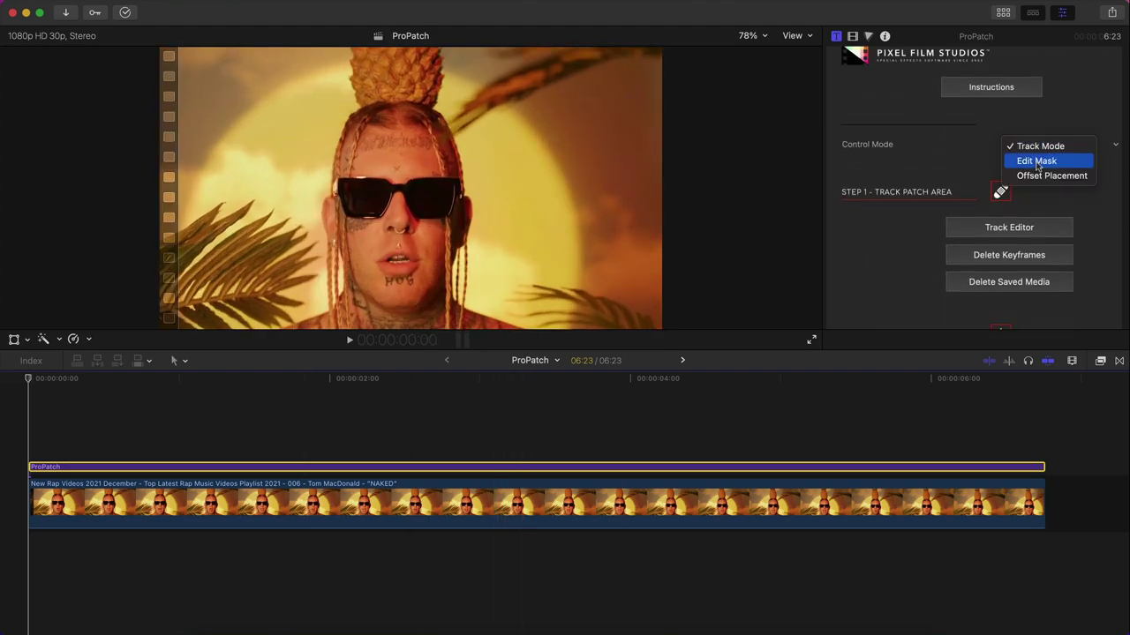
{"action": "left_click", "coordinate": [1024, 160]}
{"action": "scroll", "coordinate": [938, 165], "scroll_direction": "down", "scroll_amount": 5}
{"action": "scroll", "coordinate": [938, 165], "scroll_direction": "down", "scroll_amount": 8}
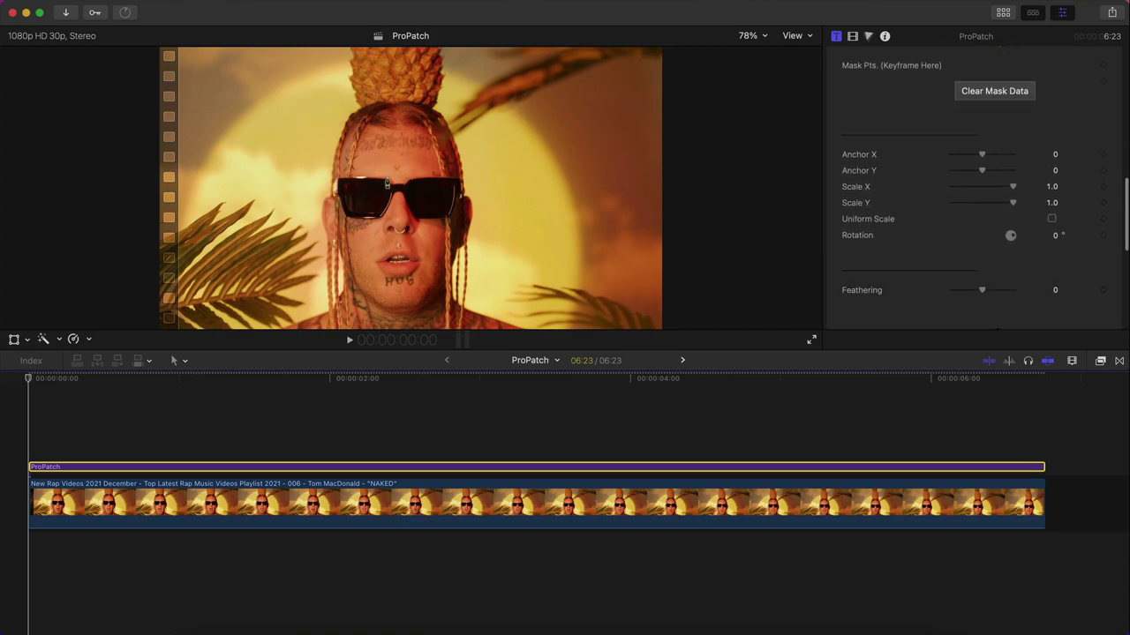
Zoom the viewer to 150% and draw a closed four-point ProPatch mask around the forehead X tattoo.
{"action": "left_click", "coordinate": [750, 35]}
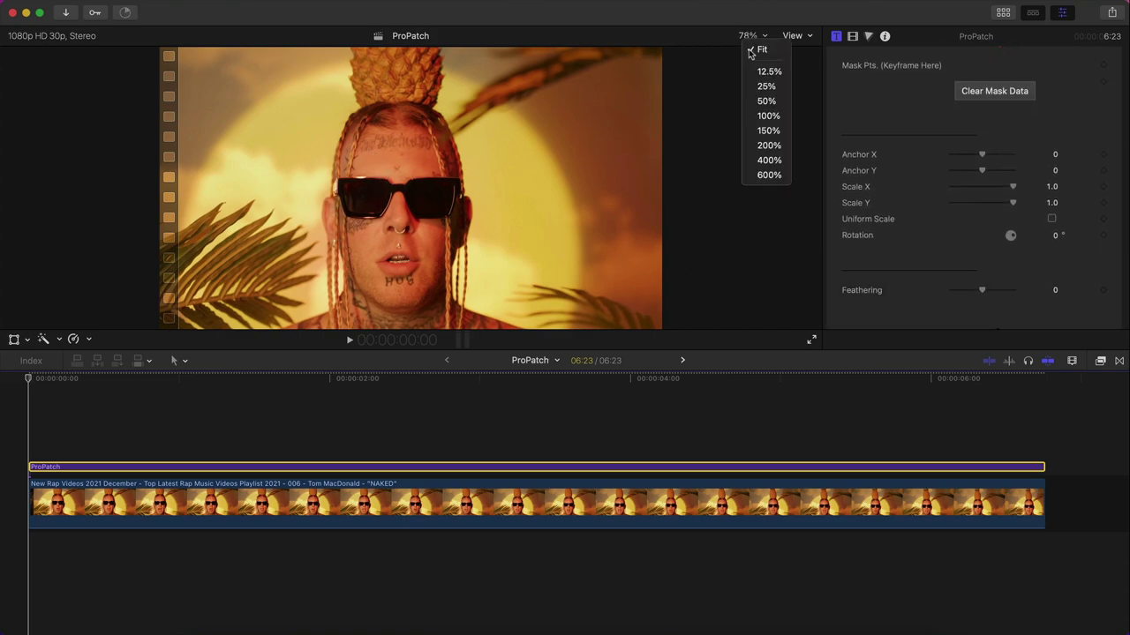
{"action": "left_click", "coordinate": [765, 129]}
{"action": "scroll", "coordinate": [477, 205], "scroll_direction": "up", "scroll_amount": 2}
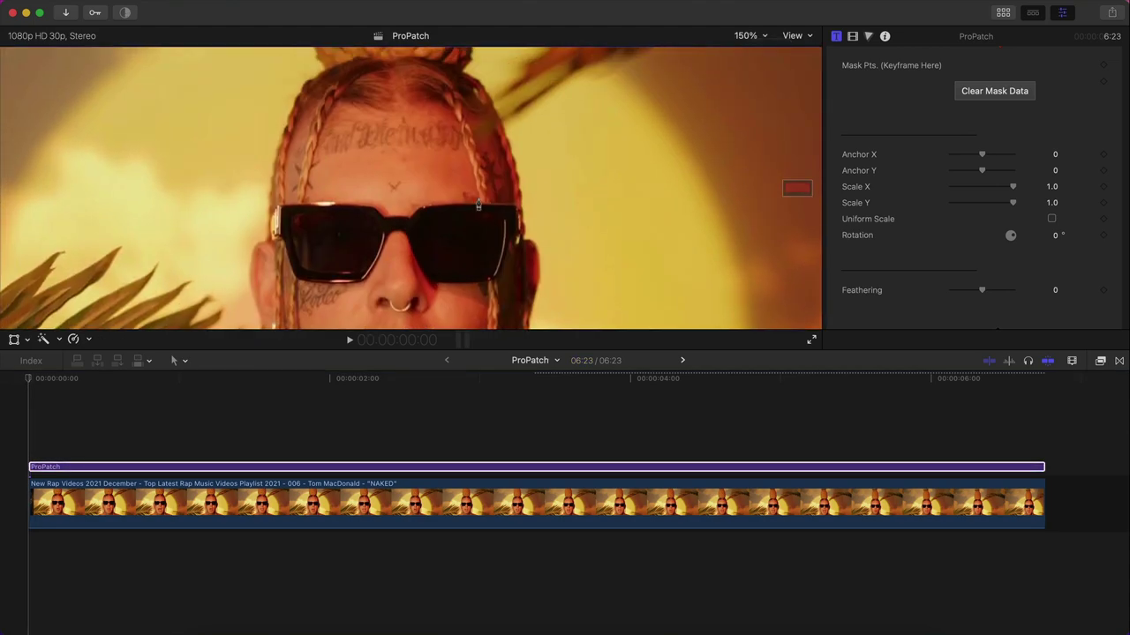
{"action": "left_click", "coordinate": [348, 171]}
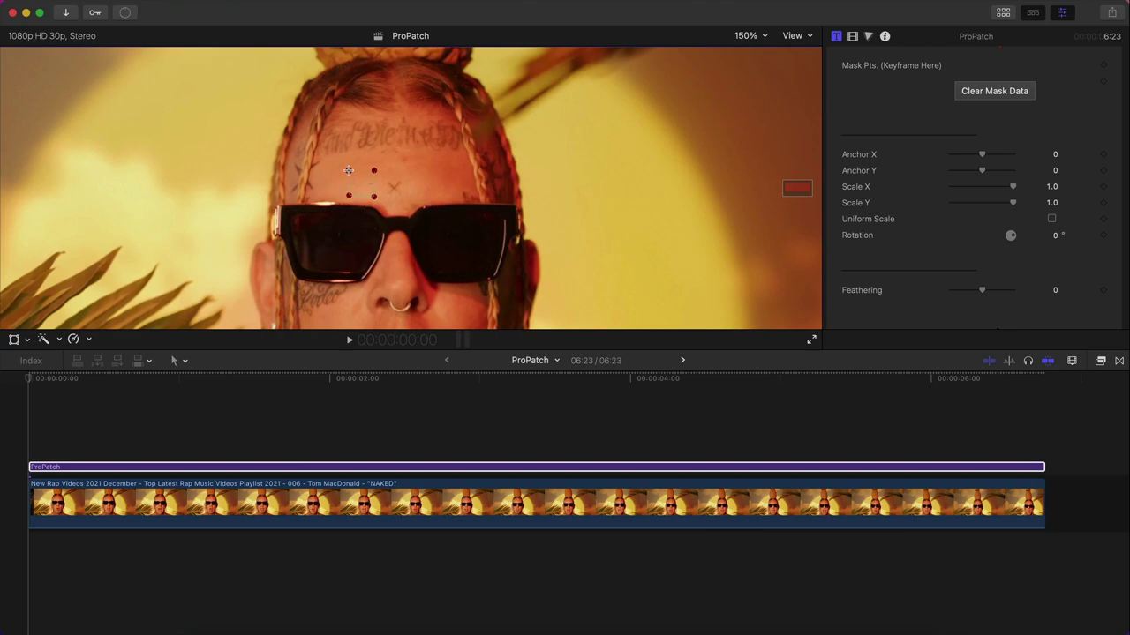
{"action": "left_click", "coordinate": [349, 170]}
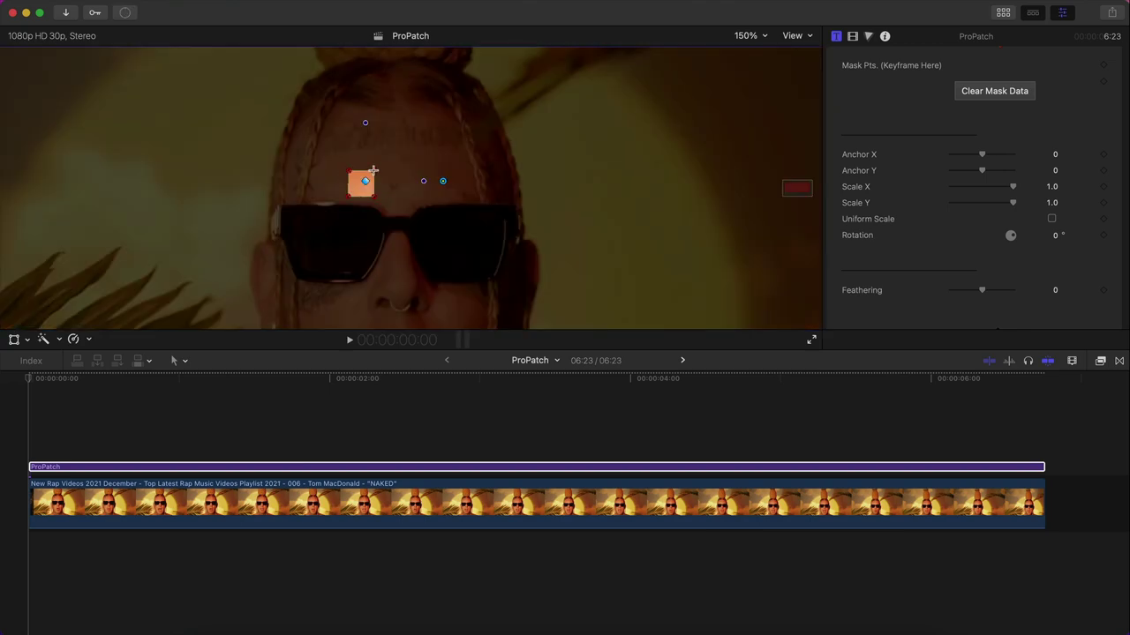
{"action": "scroll", "coordinate": [917, 177], "scroll_direction": "up", "scroll_amount": 2}
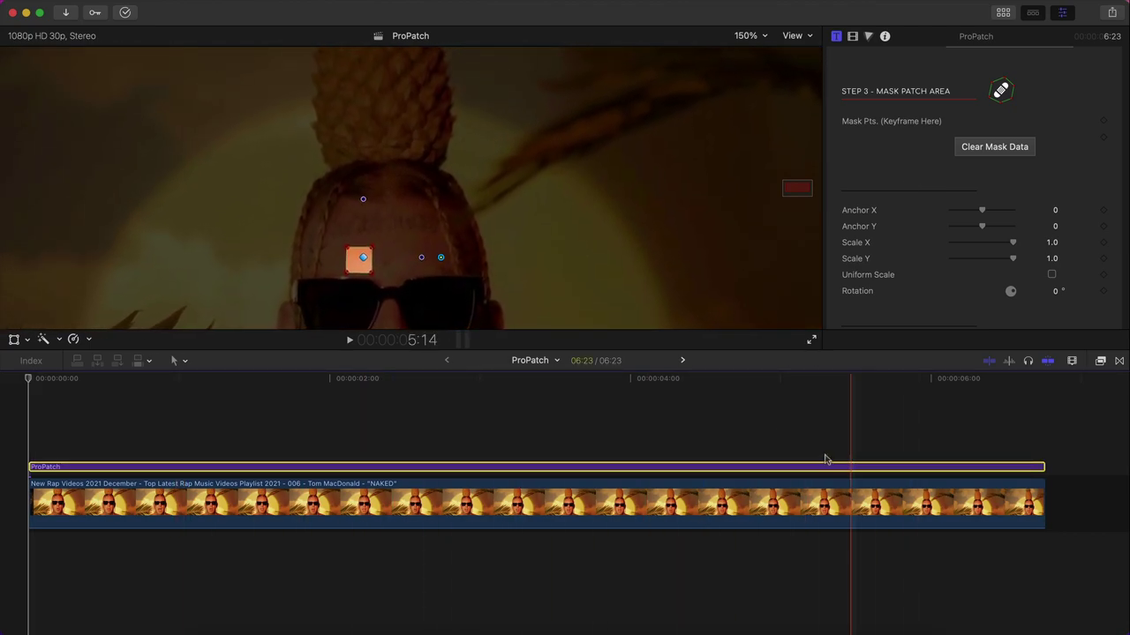
Switch the ProPatch Control Mode to Offset Placement.
{"action": "scroll", "coordinate": [1046, 256], "scroll_direction": "up", "scroll_amount": 5}
{"action": "left_click", "coordinate": [1046, 165]}
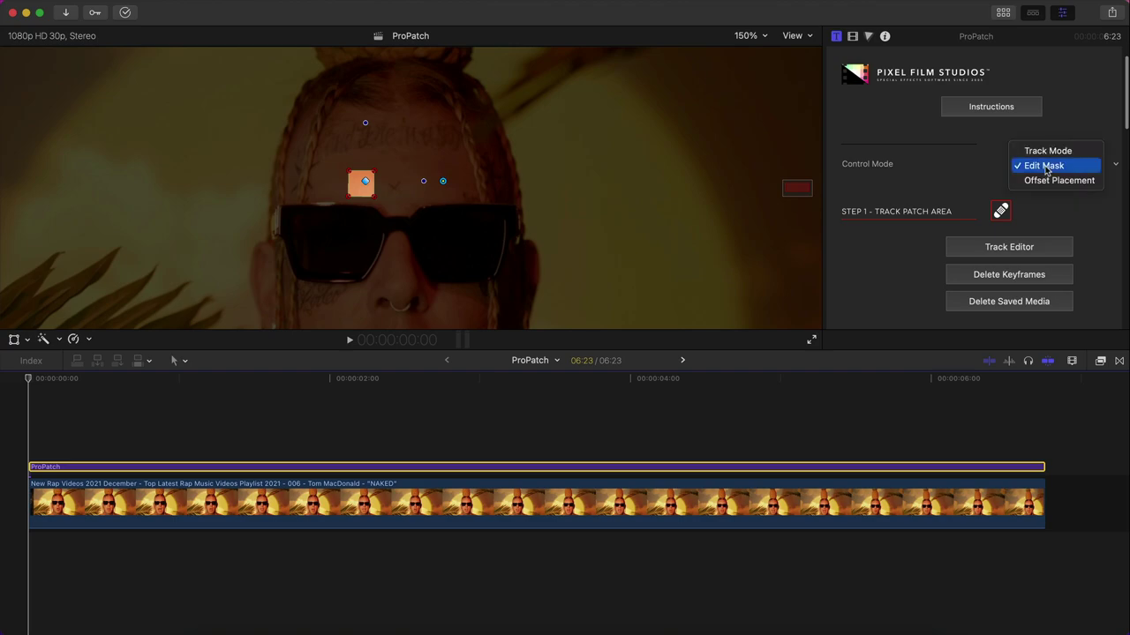
{"action": "left_click", "coordinate": [1050, 180]}
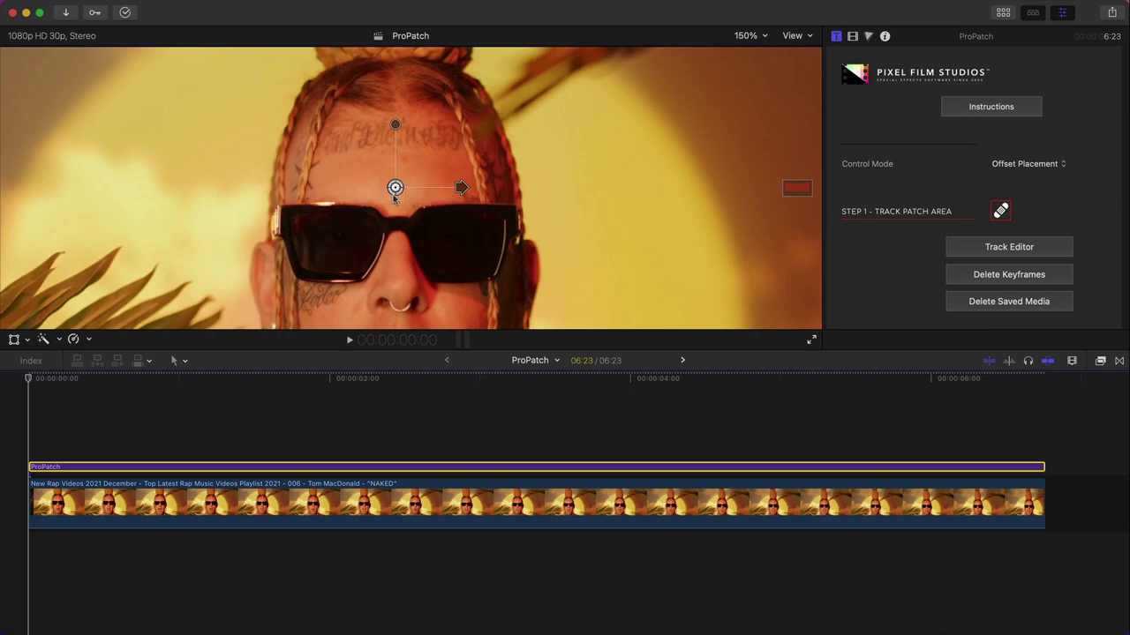
Fit the patch over the tattoo with a 1.7° offset angle, 107.3 scale and near-zero position.
{"action": "scroll", "coordinate": [898, 199], "scroll_direction": "down", "scroll_amount": 5}
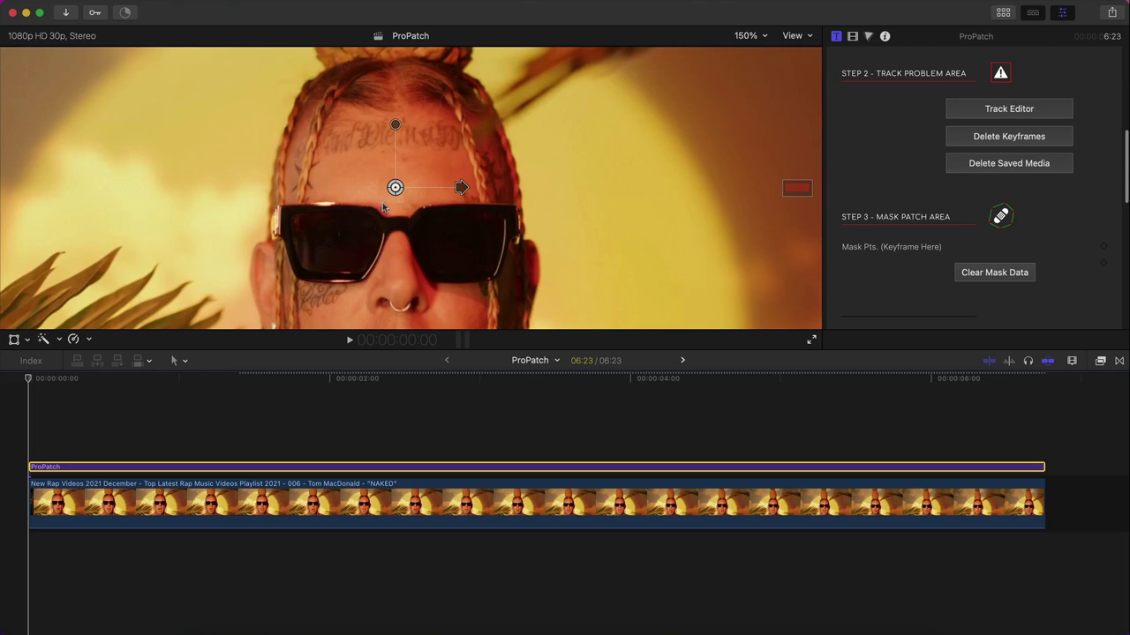
{"action": "scroll", "coordinate": [887, 232], "scroll_direction": "down", "scroll_amount": 10}
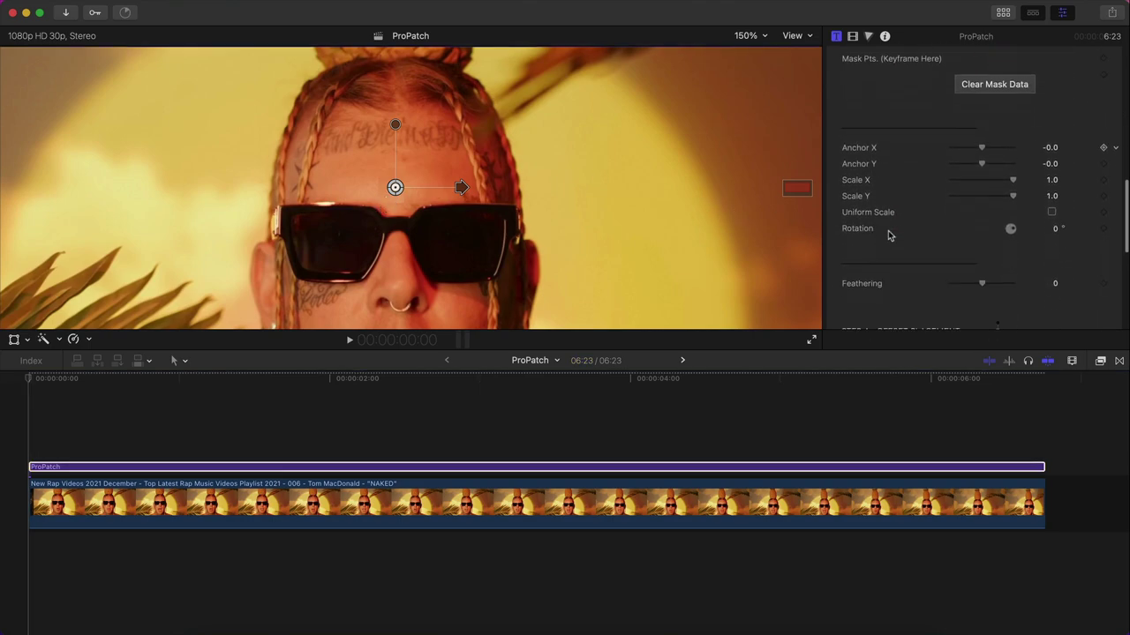
{"action": "scroll", "coordinate": [855, 234], "scroll_direction": "down", "scroll_amount": 3}
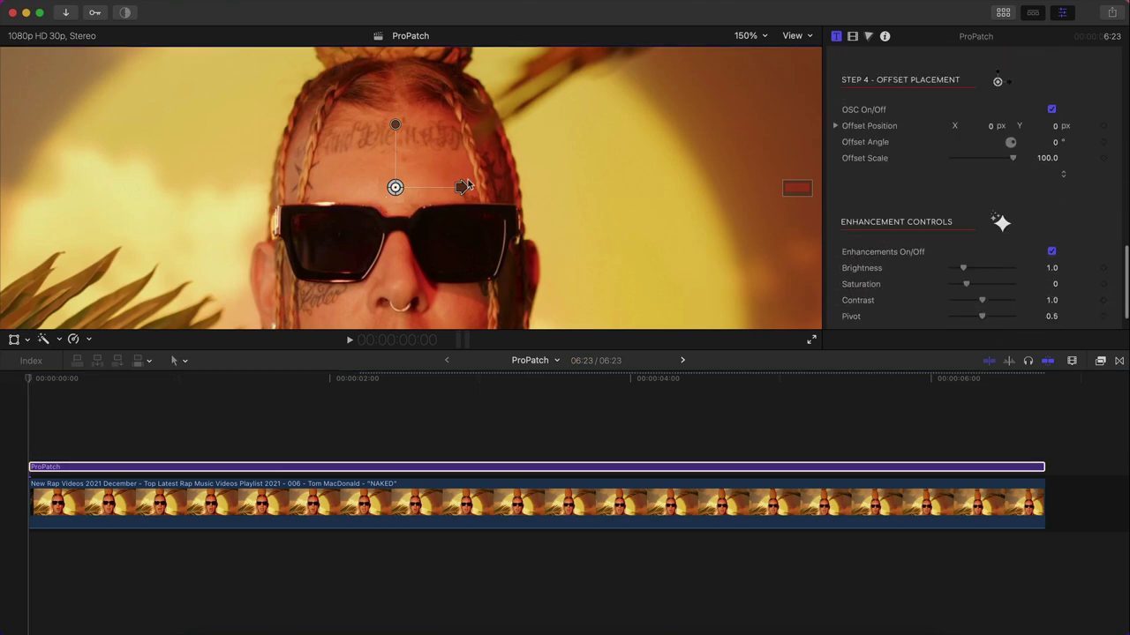
{"action": "left_click_drag", "start_coordinate": [465, 186], "coordinate": [353, 137]}
{"action": "left_click_drag", "start_coordinate": [356, 182], "coordinate": [501, 183]}
{"action": "mouse_move", "coordinate": [395, 125]}
{"action": "left_mouse_down"}
{"action": "mouse_move", "coordinate": [396, 88]}
{"action": "mouse_move", "coordinate": [395, 141]}
{"action": "mouse_move", "coordinate": [396, 120]}
{"action": "left_mouse_up"}
{"action": "mouse_move", "coordinate": [394, 187]}
{"action": "left_mouse_down"}
{"action": "mouse_move", "coordinate": [401, 162]}
{"action": "mouse_move", "coordinate": [398, 184]}
{"action": "left_mouse_up"}
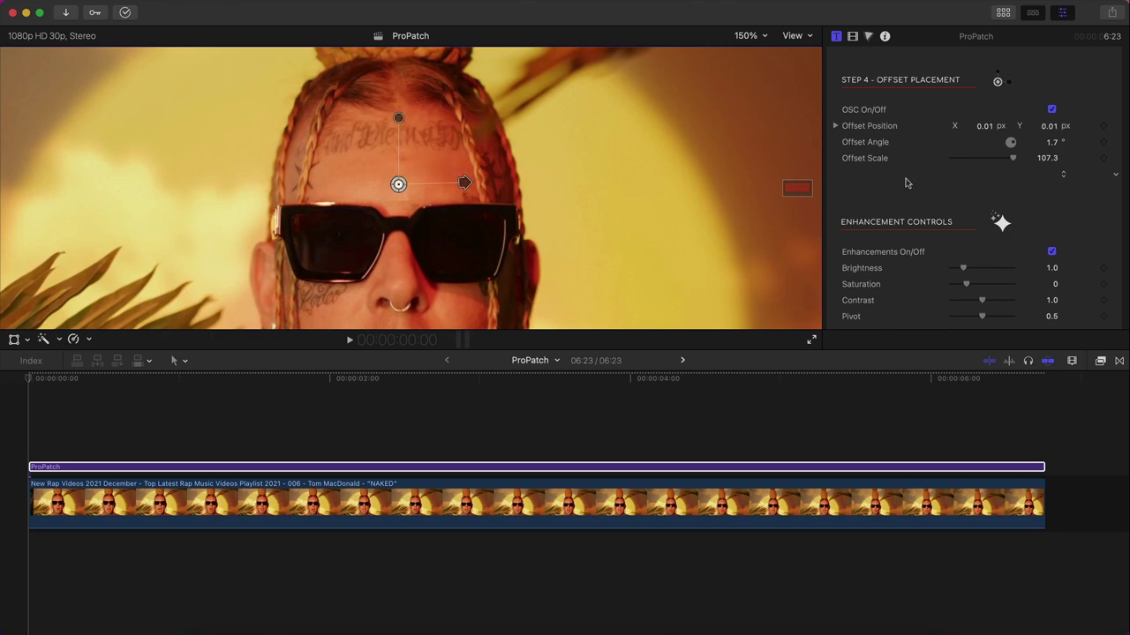
Turn off the ProPatch OSC guide and set mask Feathering to -21.0.
{"action": "left_click", "coordinate": [1051, 109]}
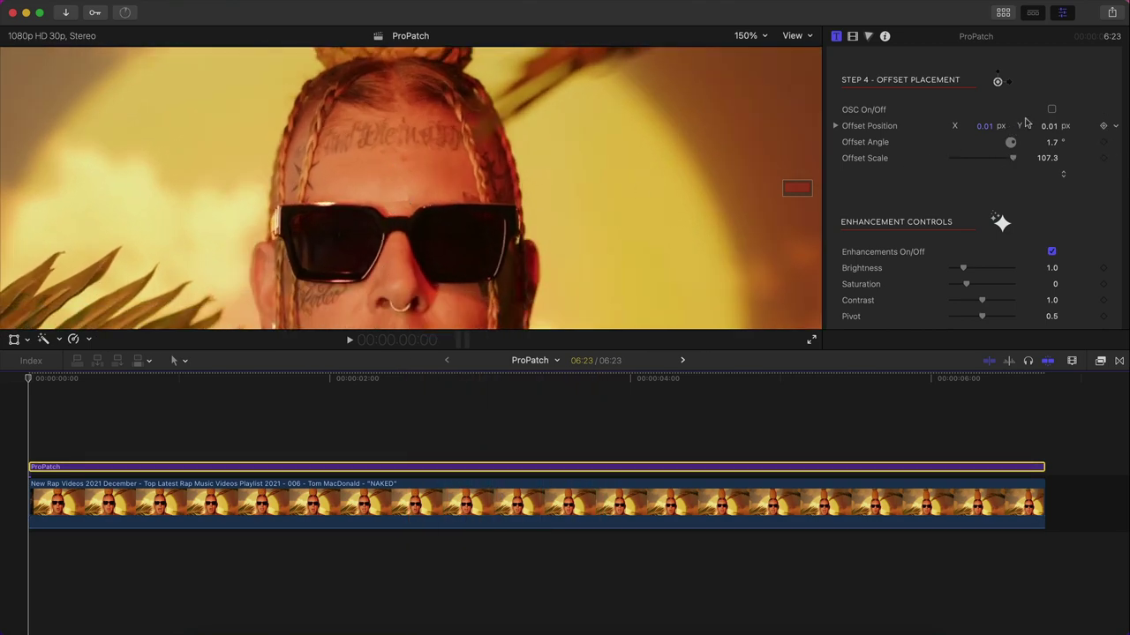
{"action": "scroll", "coordinate": [983, 124], "scroll_direction": "up", "scroll_amount": 5}
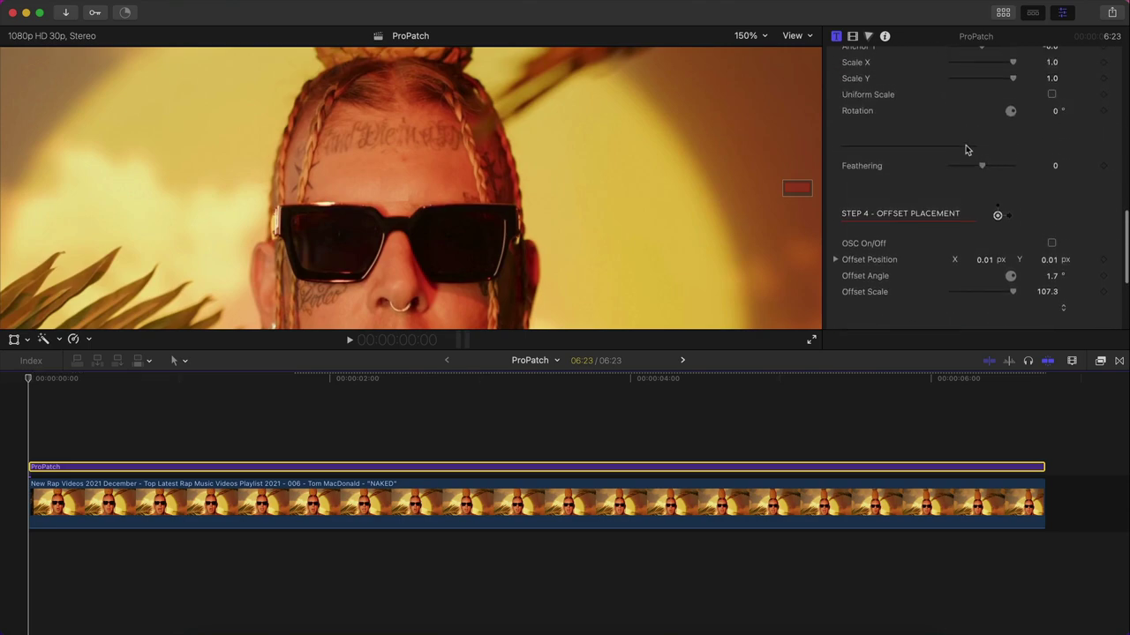
{"action": "scroll", "coordinate": [965, 144], "scroll_direction": "up", "scroll_amount": 4}
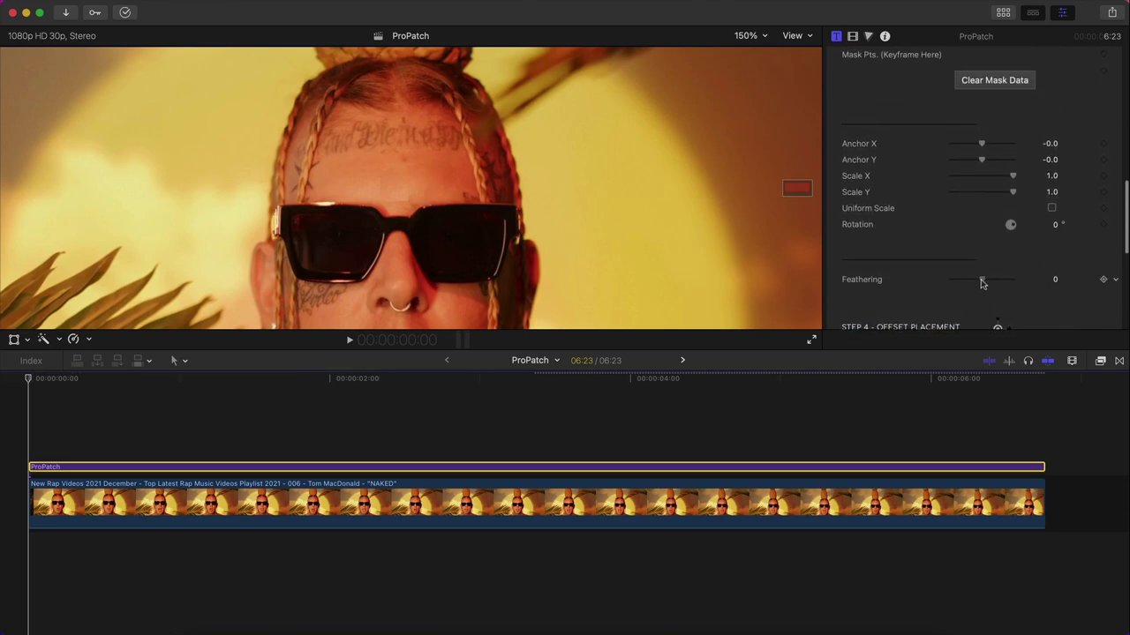
{"action": "left_click_drag", "start_coordinate": [981, 279], "coordinate": [981, 282]}
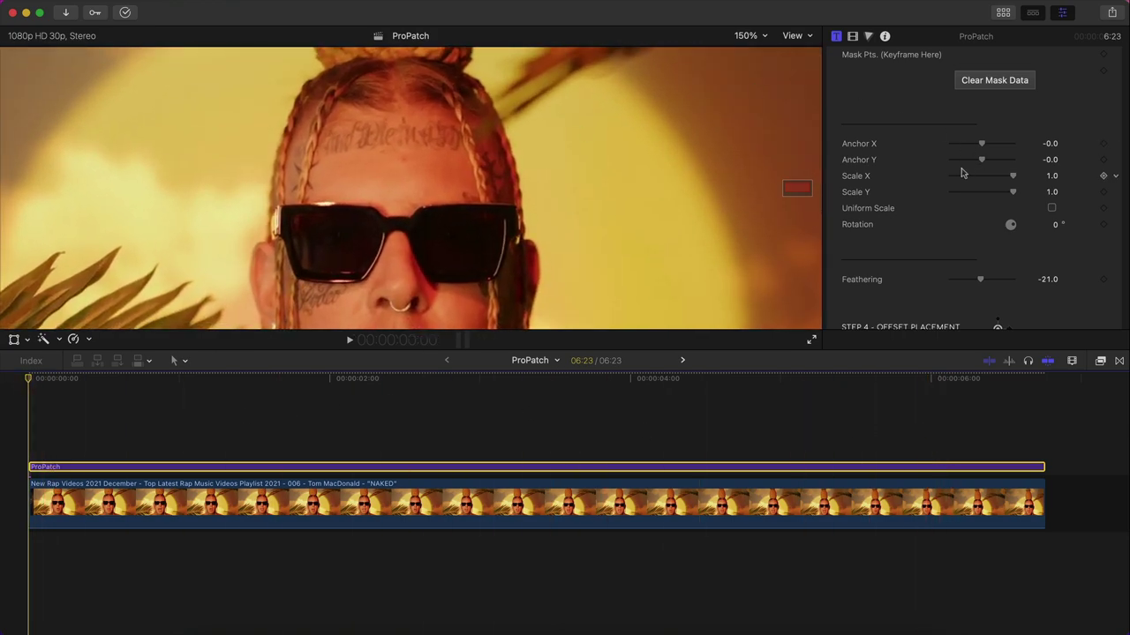
Set the ProPatch enhancement Brightness to 1.04 and Saturation to 0.07.
{"action": "scroll", "coordinate": [961, 167], "scroll_direction": "down", "scroll_amount": 5}
{"action": "scroll", "coordinate": [962, 172], "scroll_direction": "down", "scroll_amount": 2}
{"action": "scroll", "coordinate": [895, 204], "scroll_direction": "down", "scroll_amount": 5}
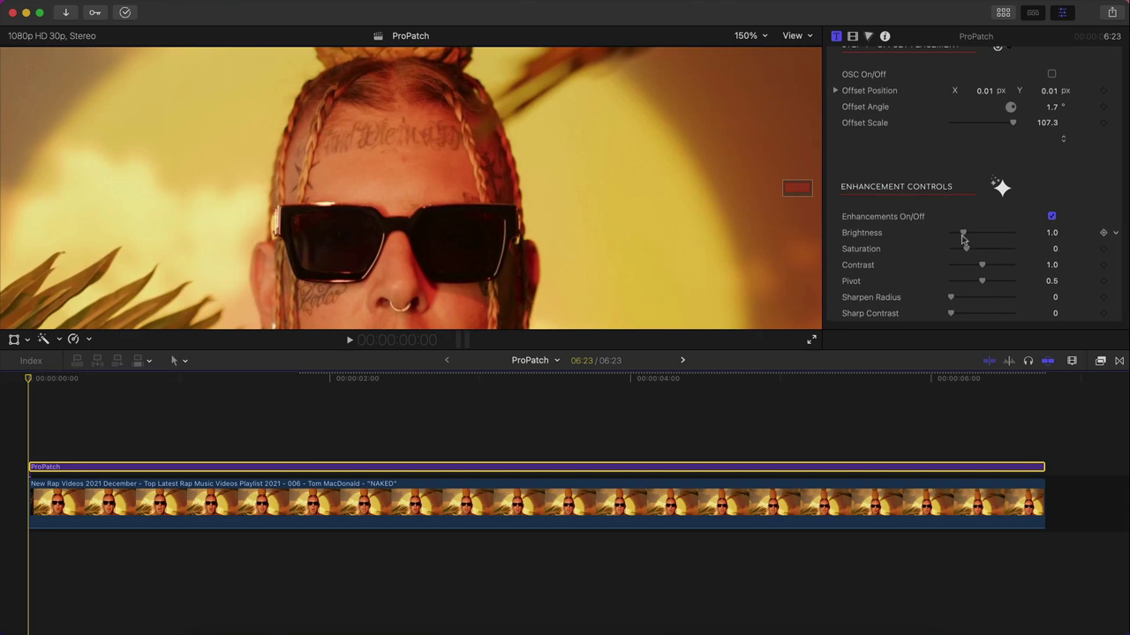
{"action": "left_click_drag", "start_coordinate": [963, 235], "coordinate": [962, 236]}
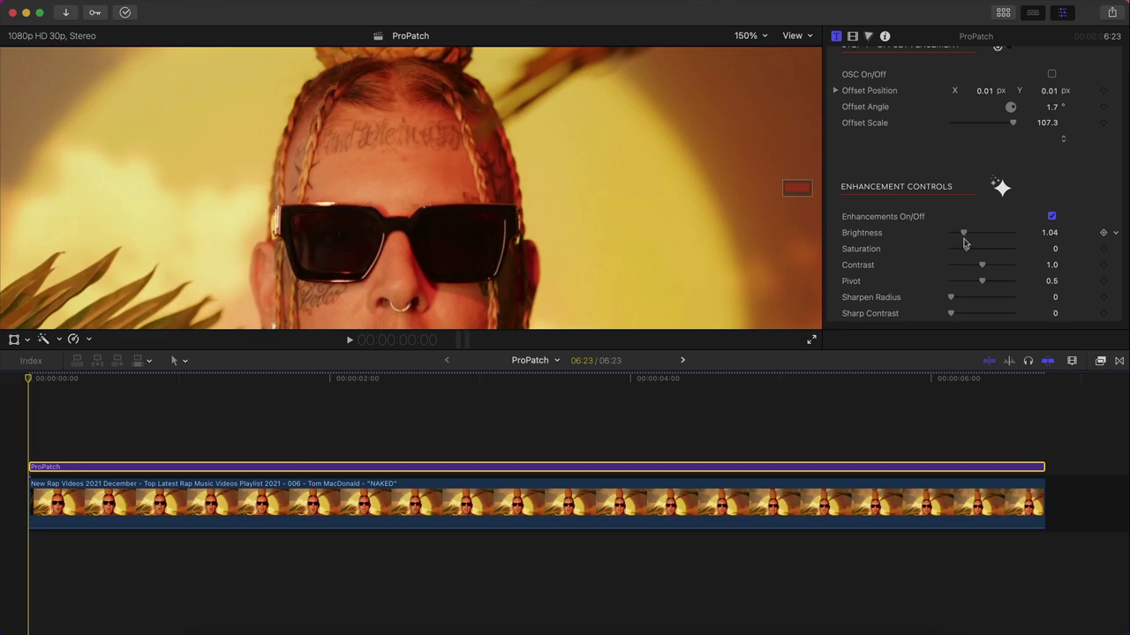
{"action": "left_click_drag", "start_coordinate": [965, 249], "coordinate": [968, 252]}
Hide the Inspector, fit the viewer, and replay the patched clip from the start to review it.
{"action": "key", "text": "super+4"}
{"action": "key", "text": "shift+z"}
{"action": "key", "text": "space"}
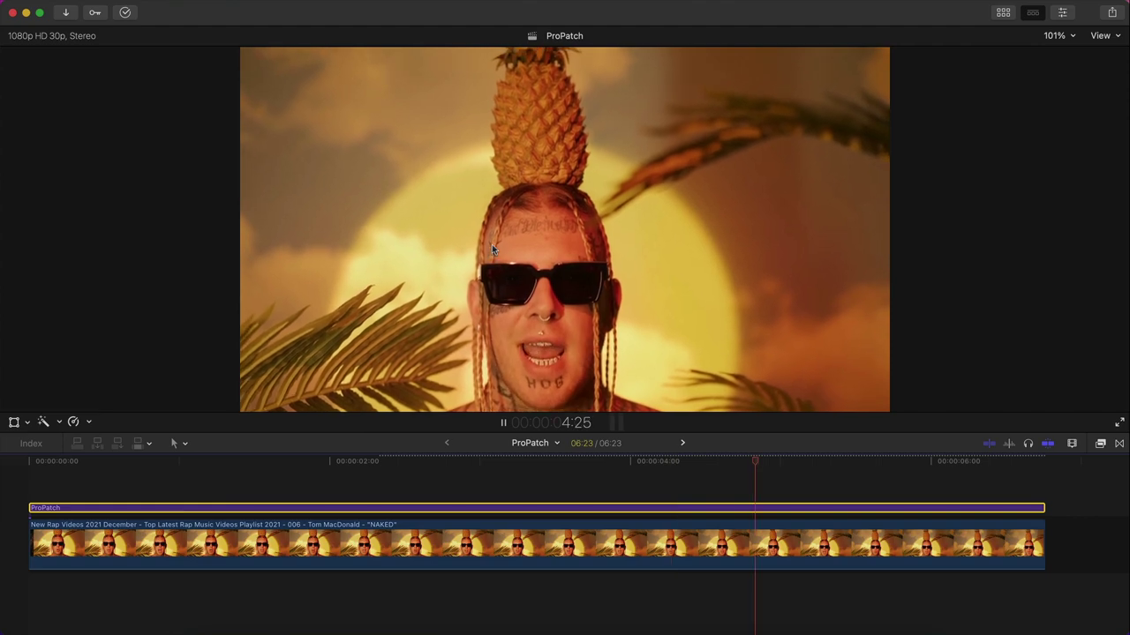
{"action": "key", "text": "space"}
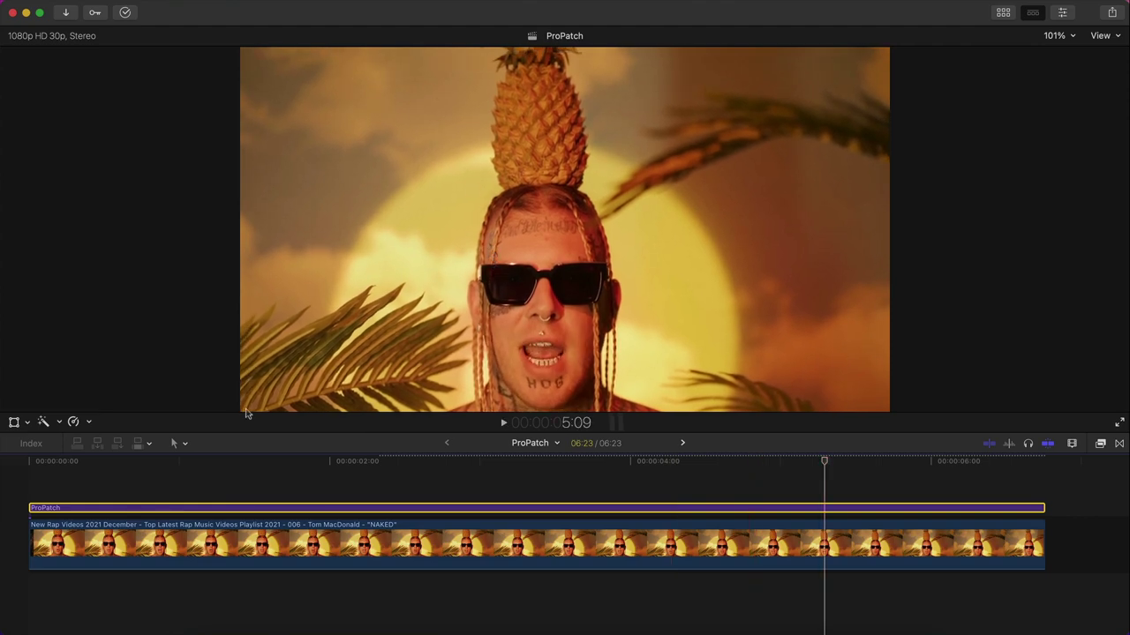
{"action": "key", "text": "space"}
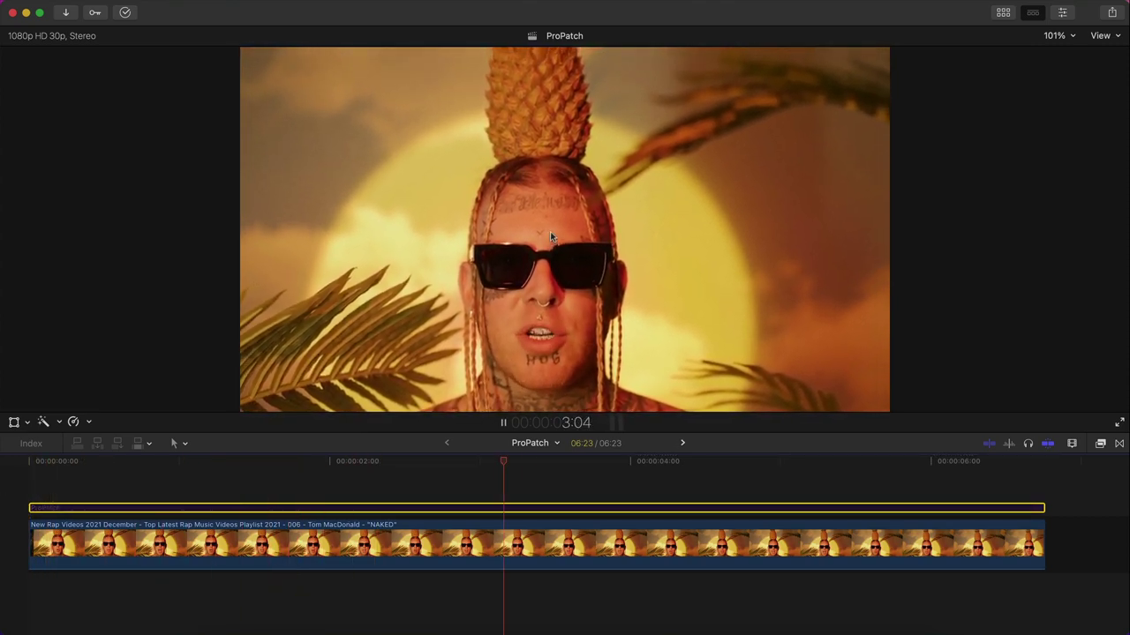
{"action": "key", "text": "space"}
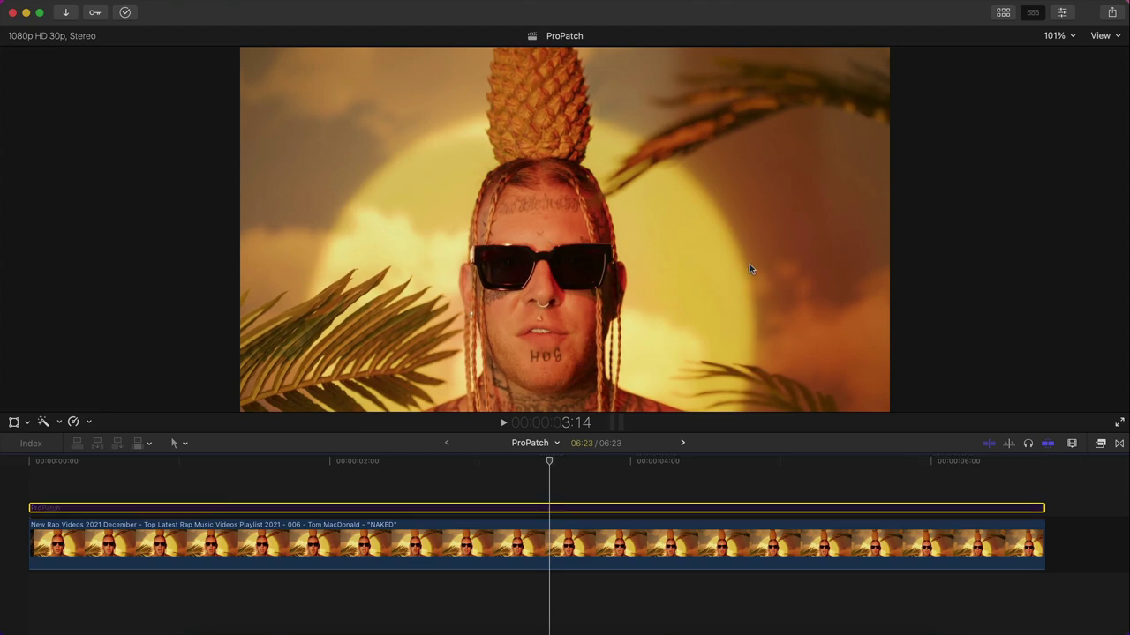
{"action": "key", "text": "Home"}
{"action": "key", "text": "space"}
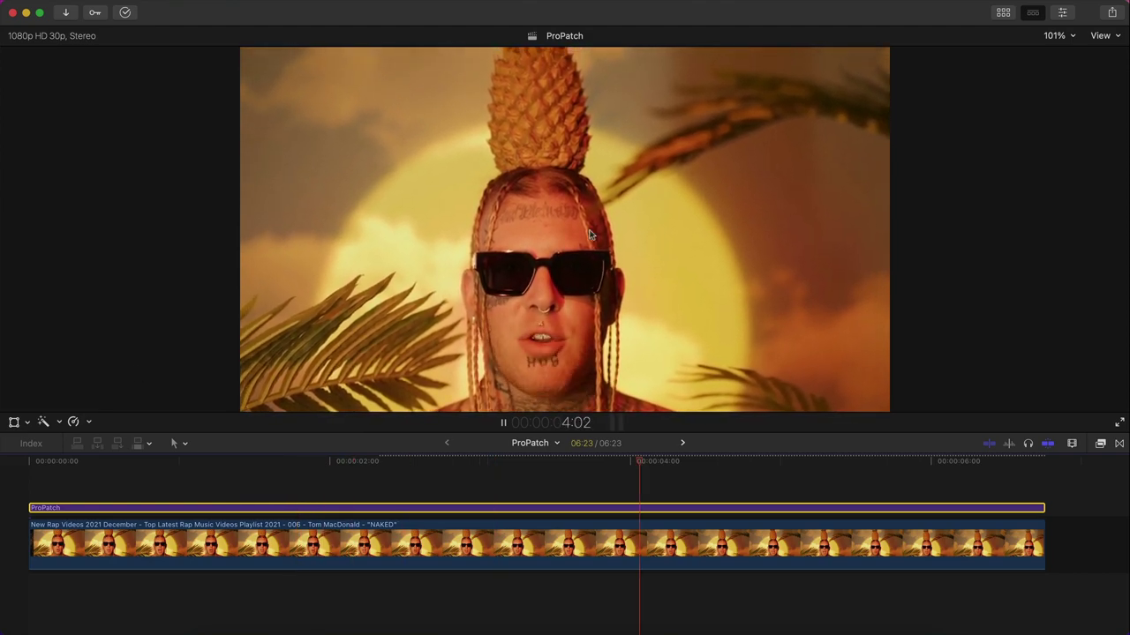
{"action": "key", "text": "space"}
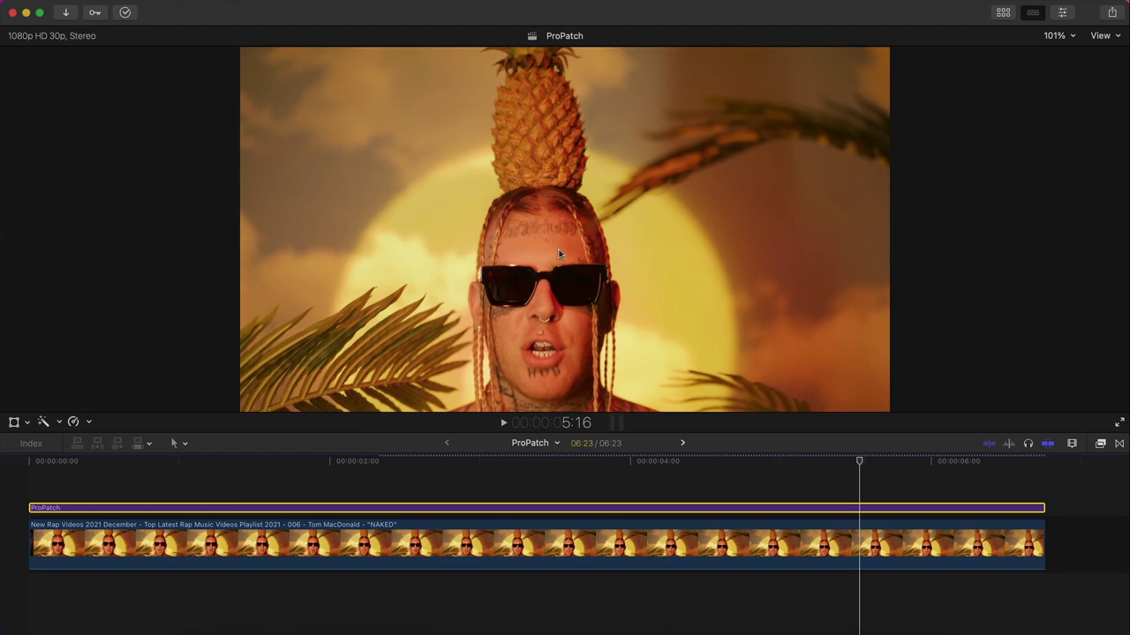
{"action": "key", "text": "space"}
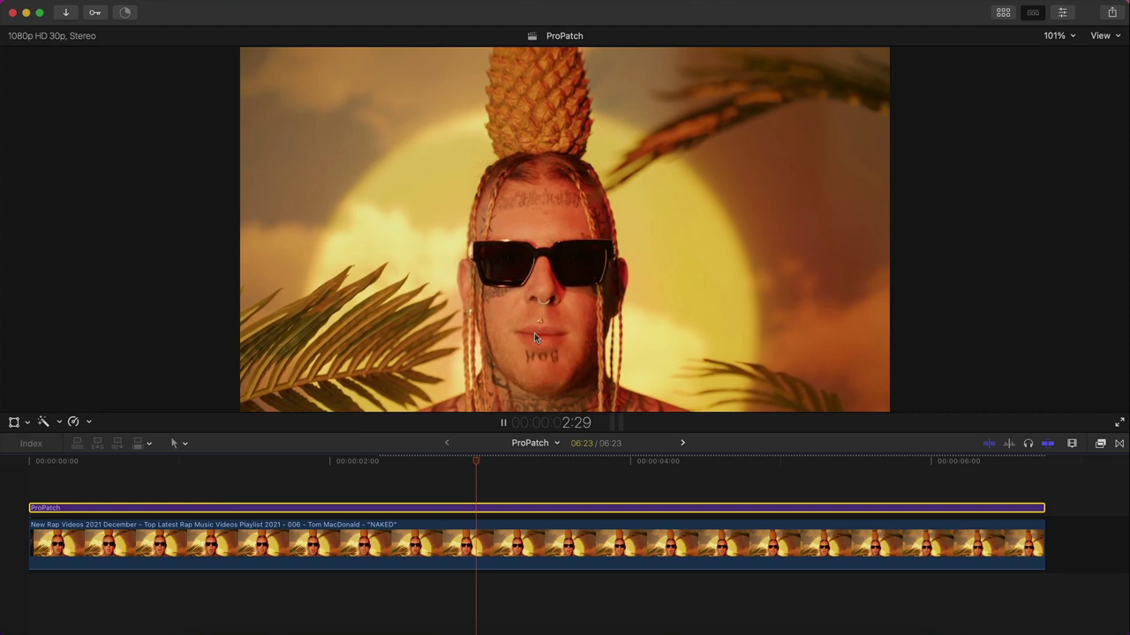